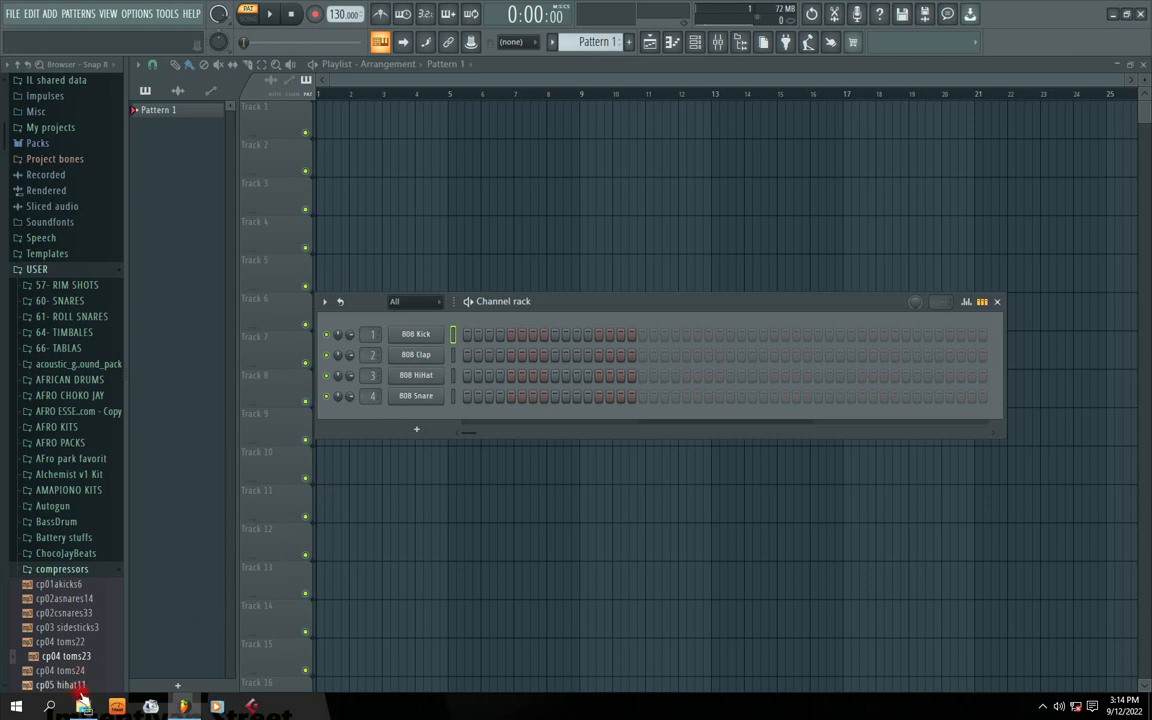
left_click(83, 705)
left_click_drag(660, 115, 774, 203)
left_click(16, 13)
left_click(16, 13)
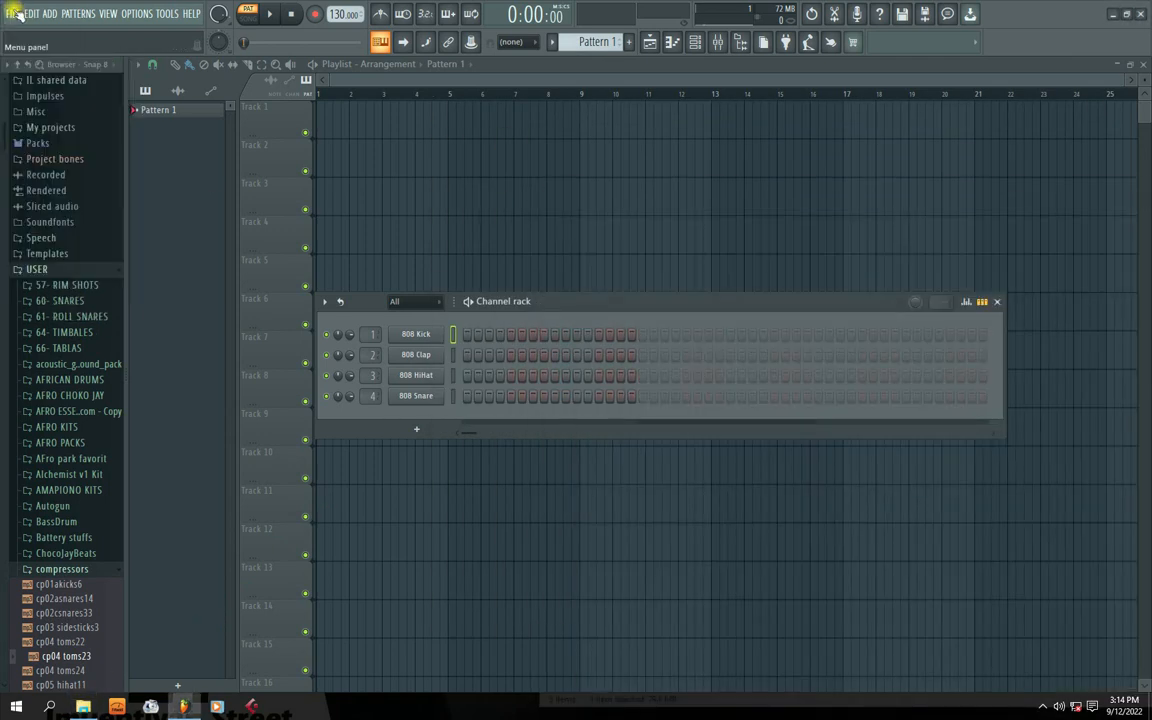
left_click(16, 13)
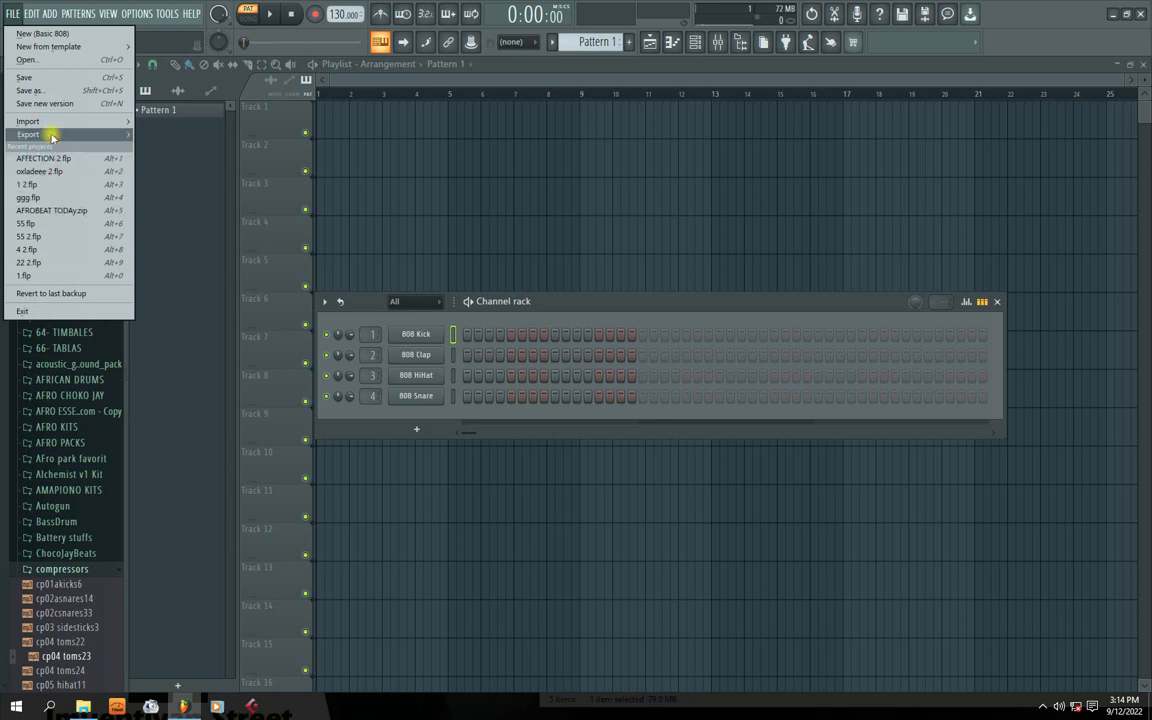
mouse_move(52, 135)
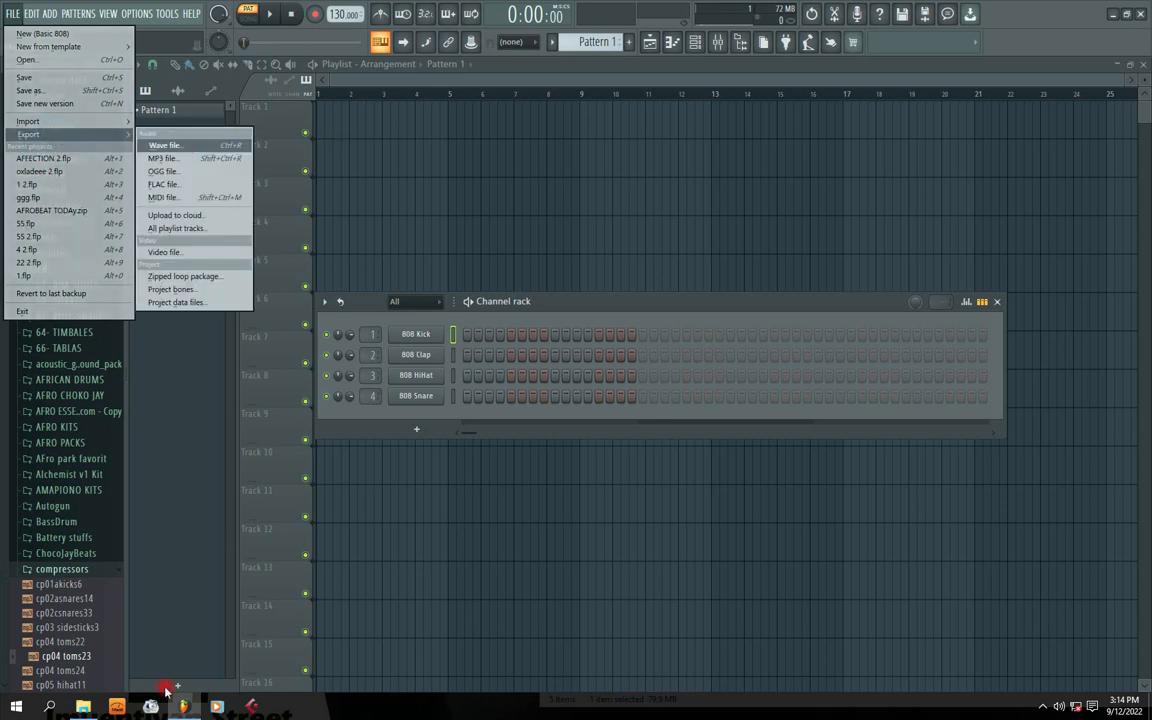
- Place the AFFECTION 2 nnn audio file at the start of Track 1 in the playlist and enlarge the track's height
left_click(82, 704)
left_click_drag(787, 189, 998, 180)
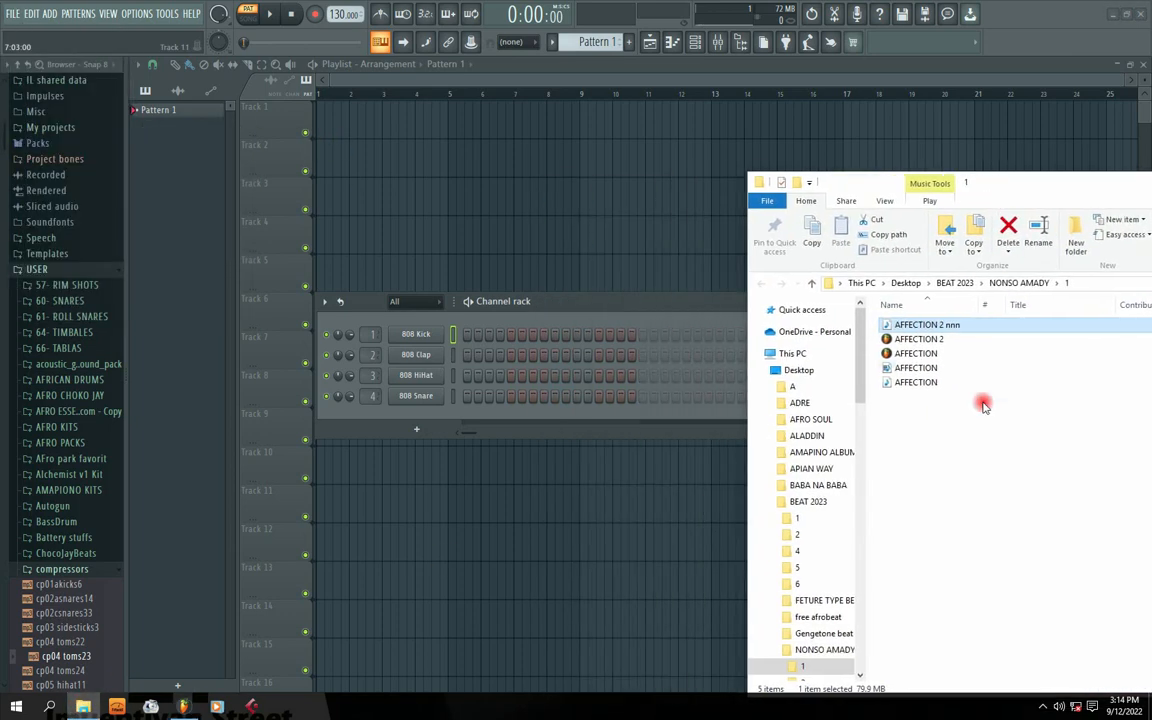
left_click_drag(905, 325, 367, 113)
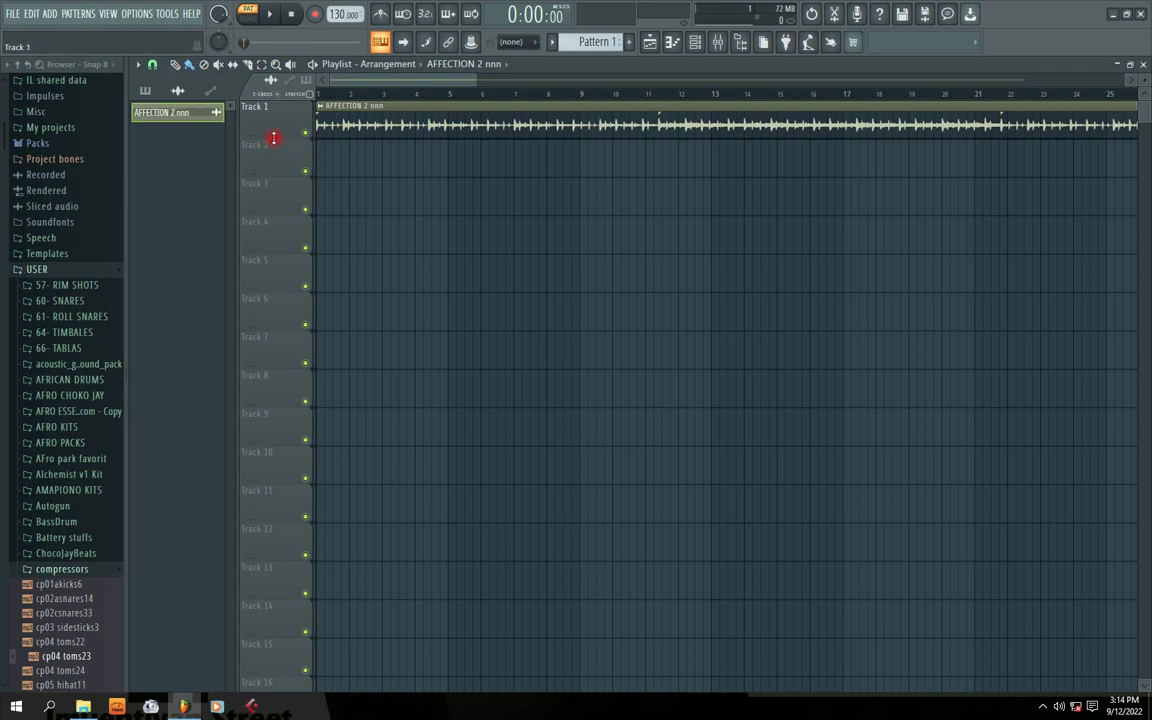
left_click_drag(273, 138, 278, 283)
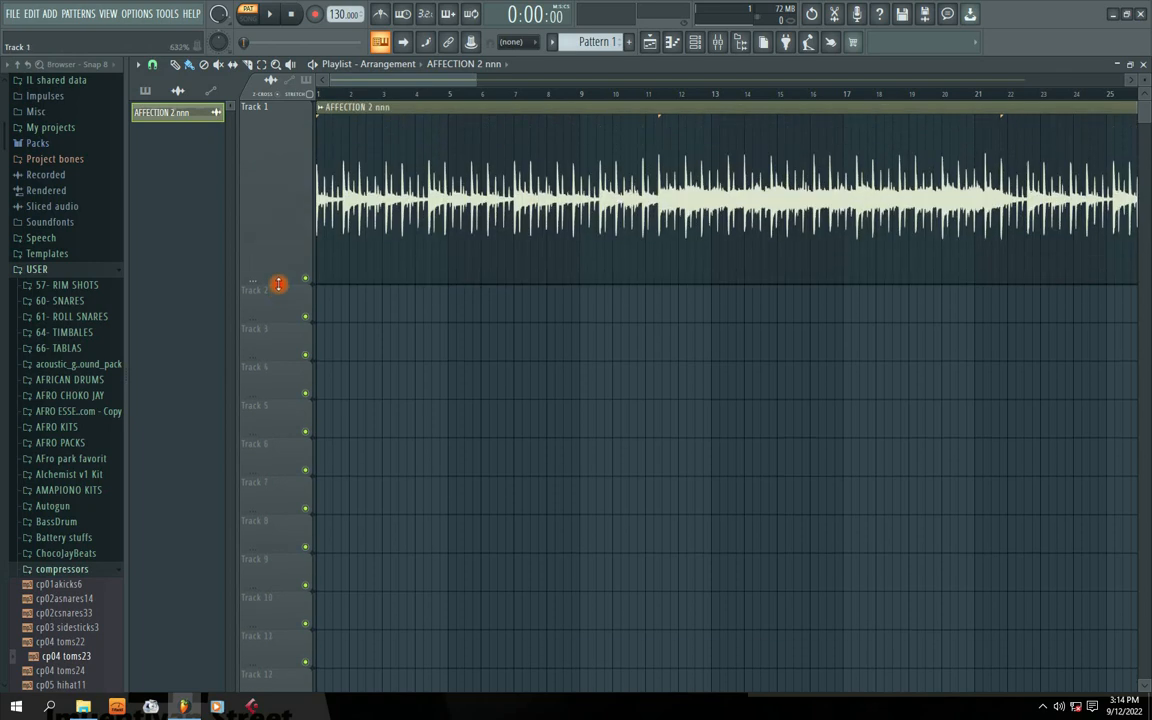
- Switch playback to song mode and audition the AFFECTION 2 nnn clip, reducing Track 1's height
left_click(254, 18)
key("space")
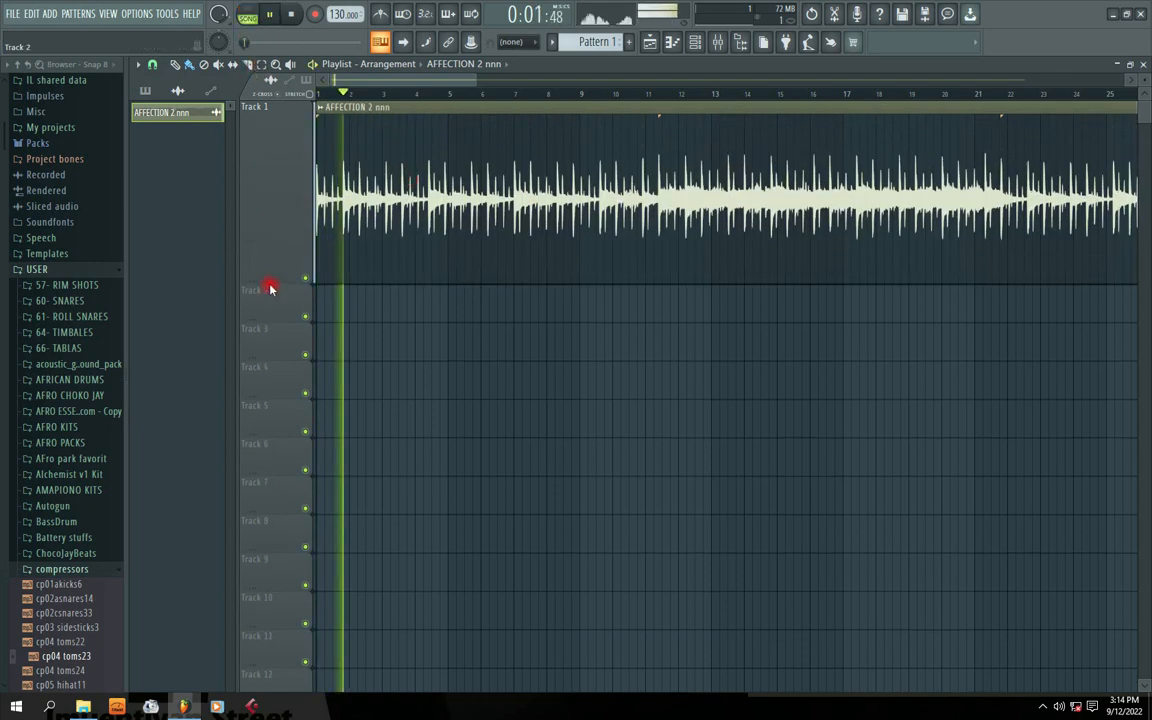
left_click_drag(270, 286, 272, 231)
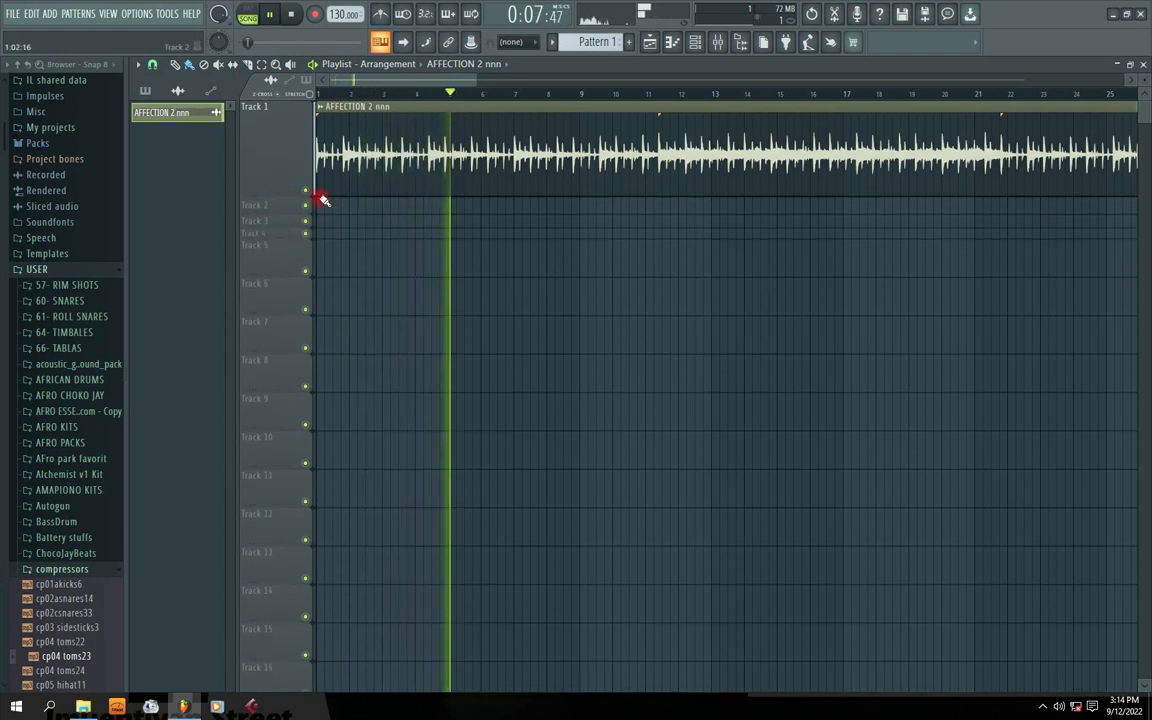
left_click(292, 15)
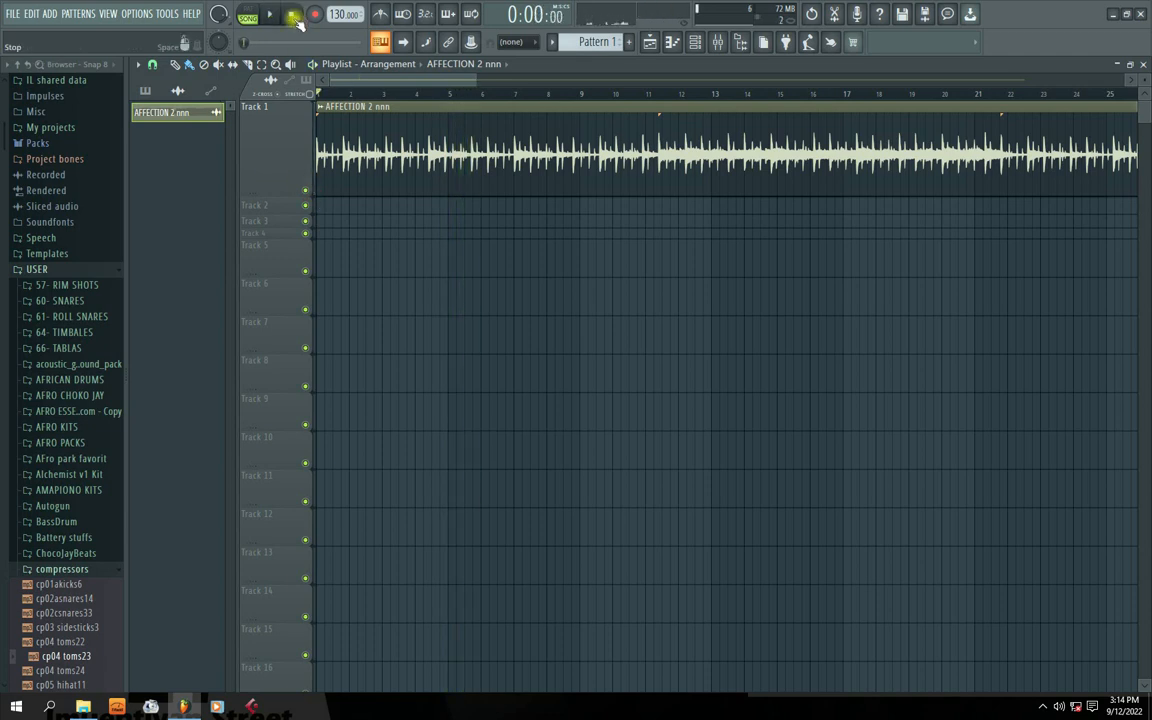
key("space")
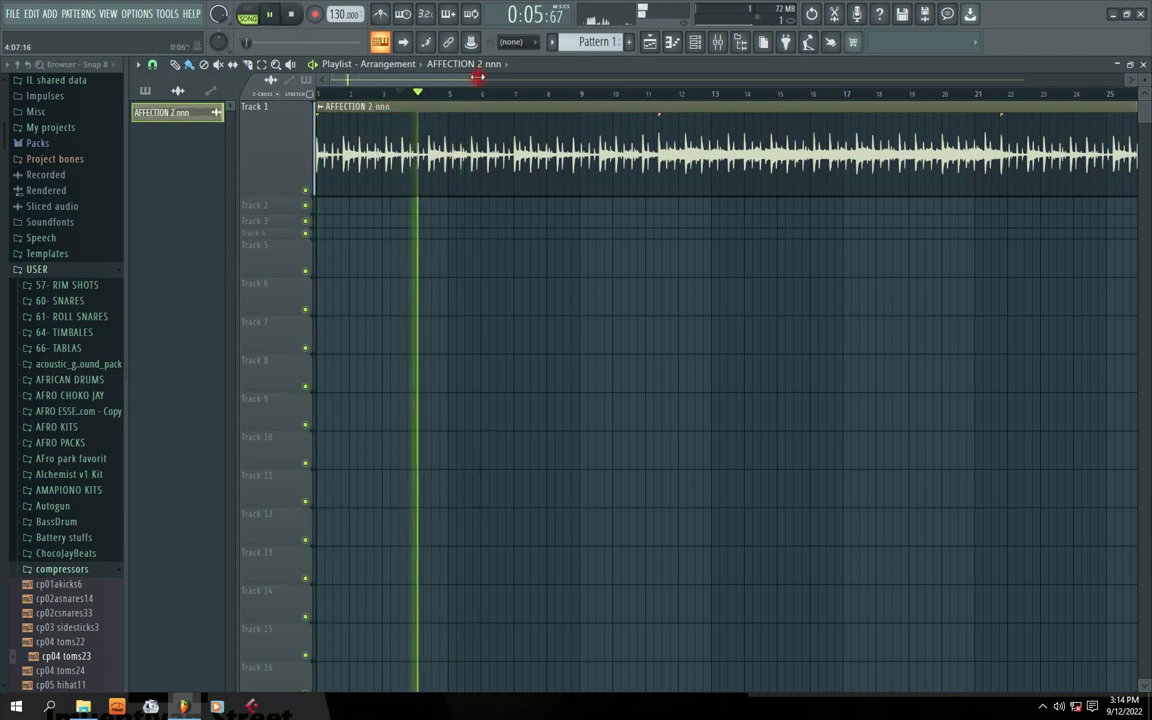
left_click_drag(478, 78, 860, 100)
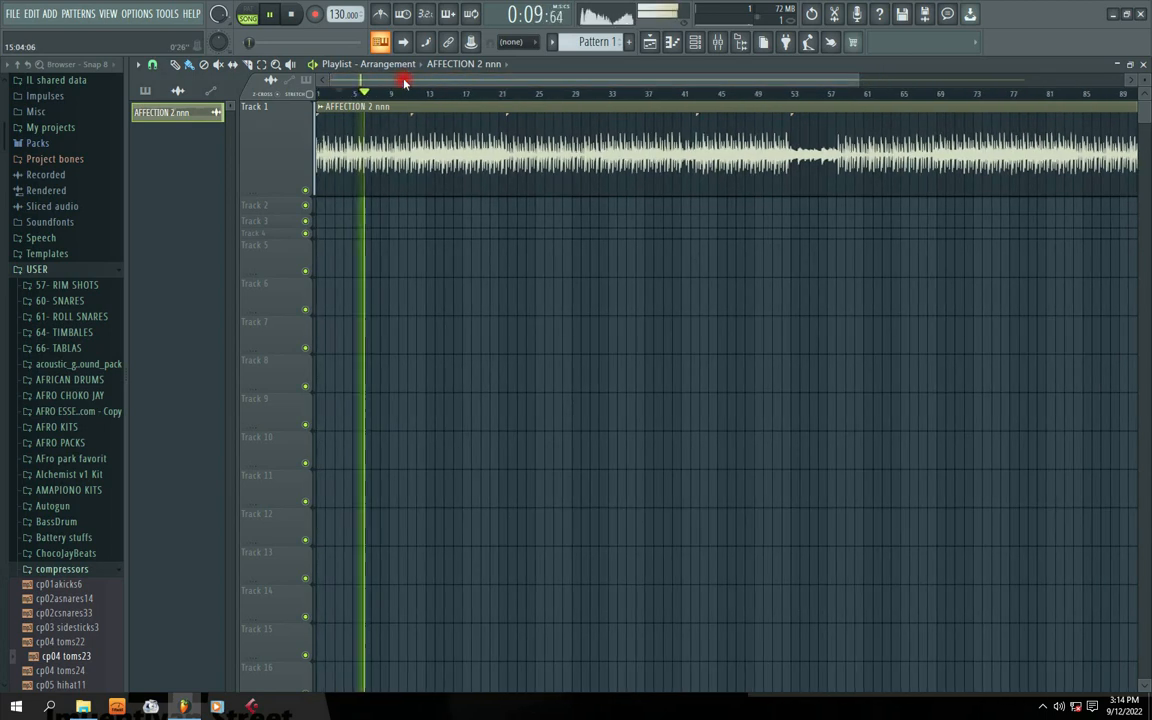
key("space")
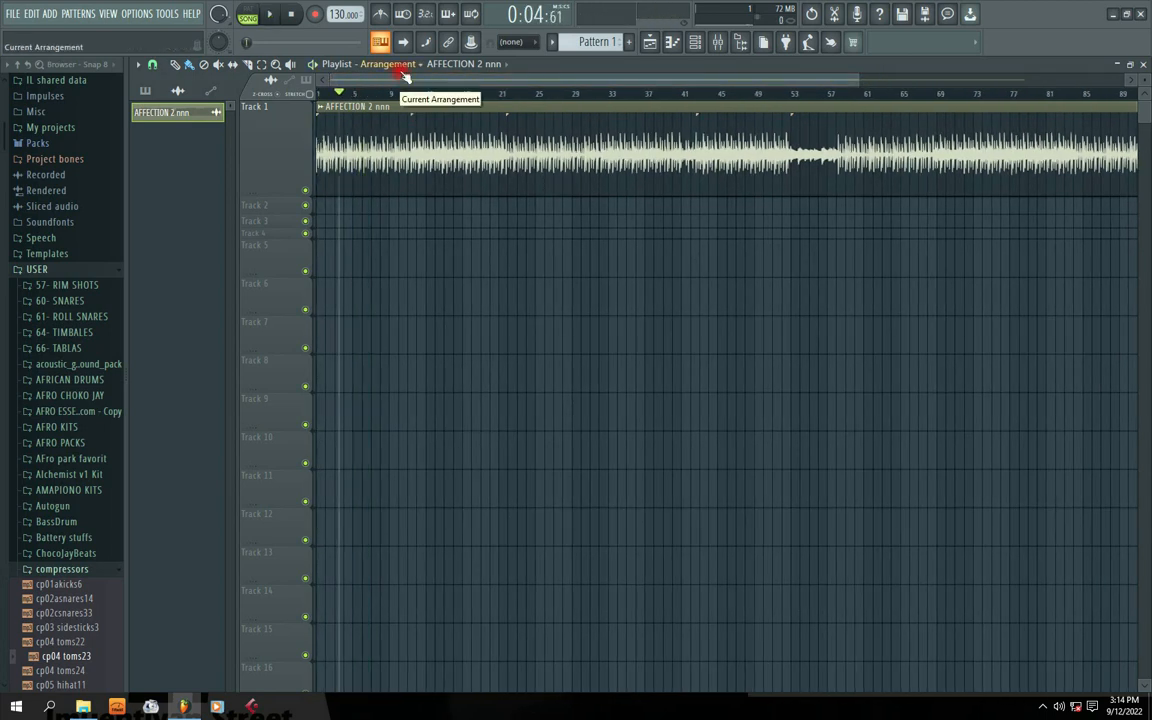
- Show the mixer and load Fruity Parametric EQ 2 into slot 1 of the Master track
left_click(718, 40)
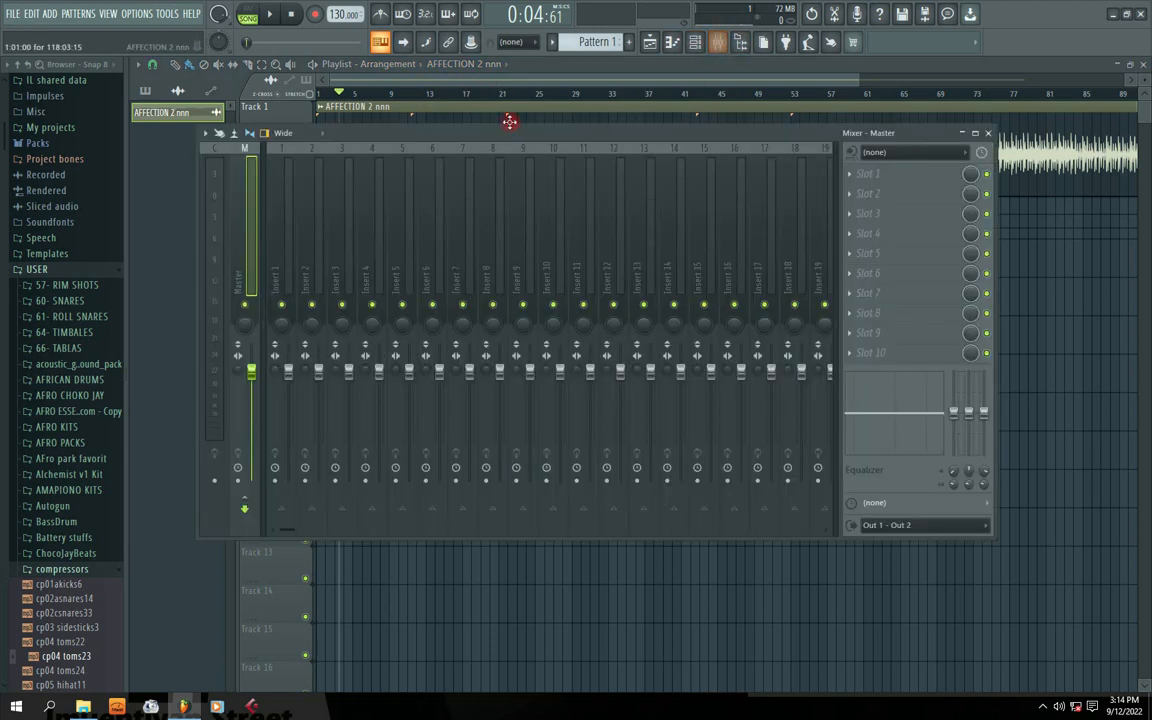
left_click_drag(509, 121, 561, 123)
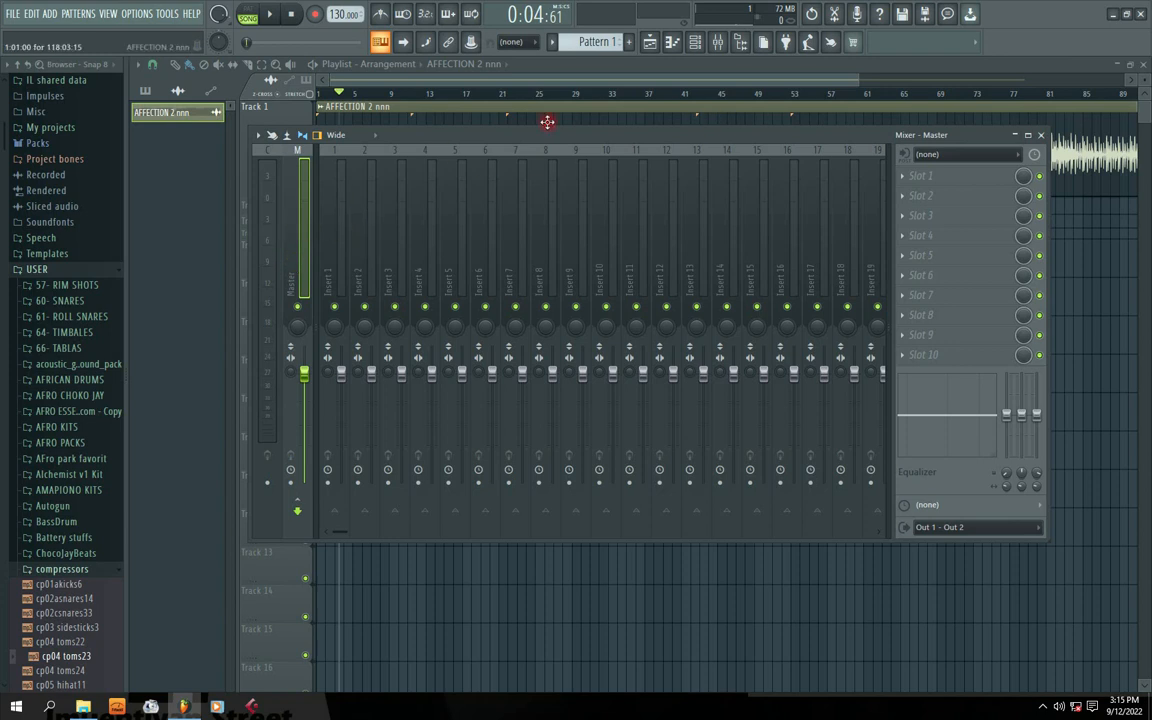
left_click_drag(462, 140, 431, 138)
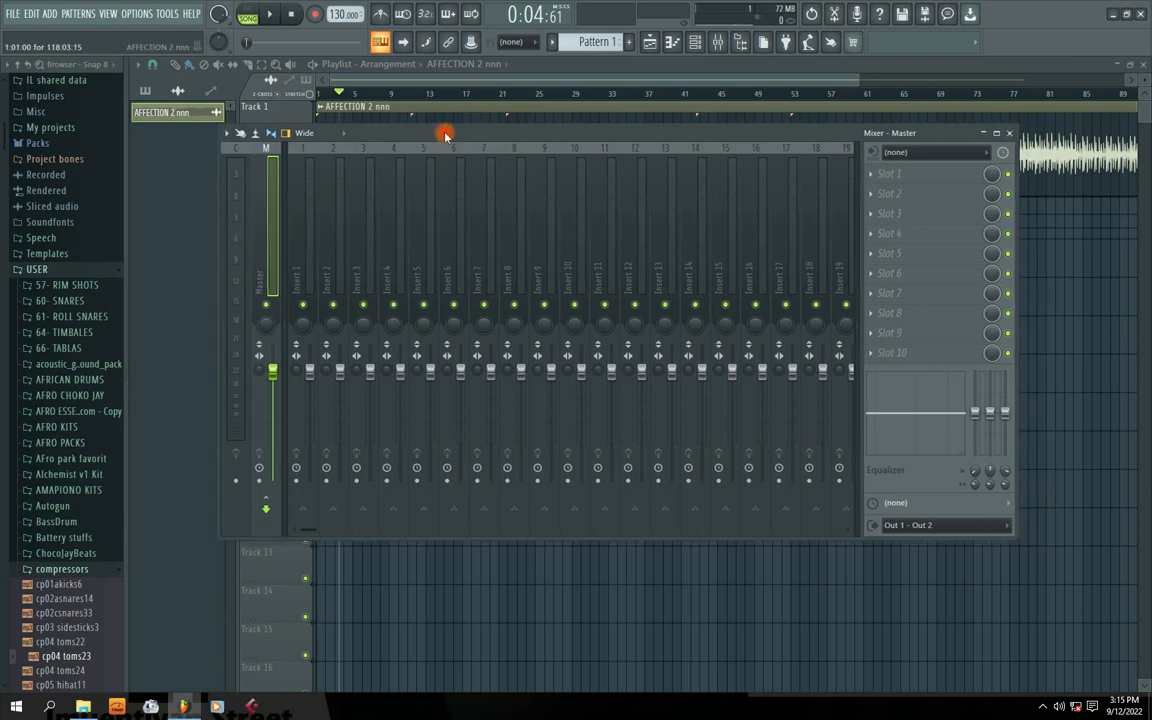
left_click(868, 174)
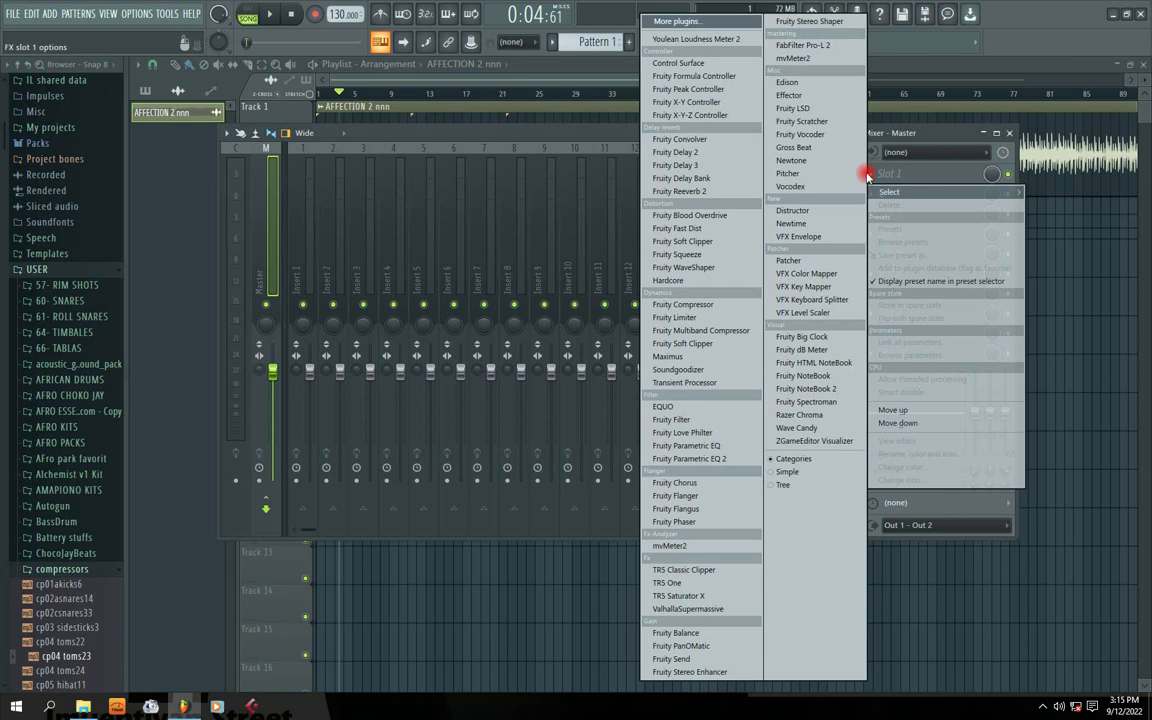
left_click(689, 463)
left_click_drag(352, 168, 577, 191)
- Try a low-end cut with band 1 of the master EQ during playback, and reset the band
key("space")
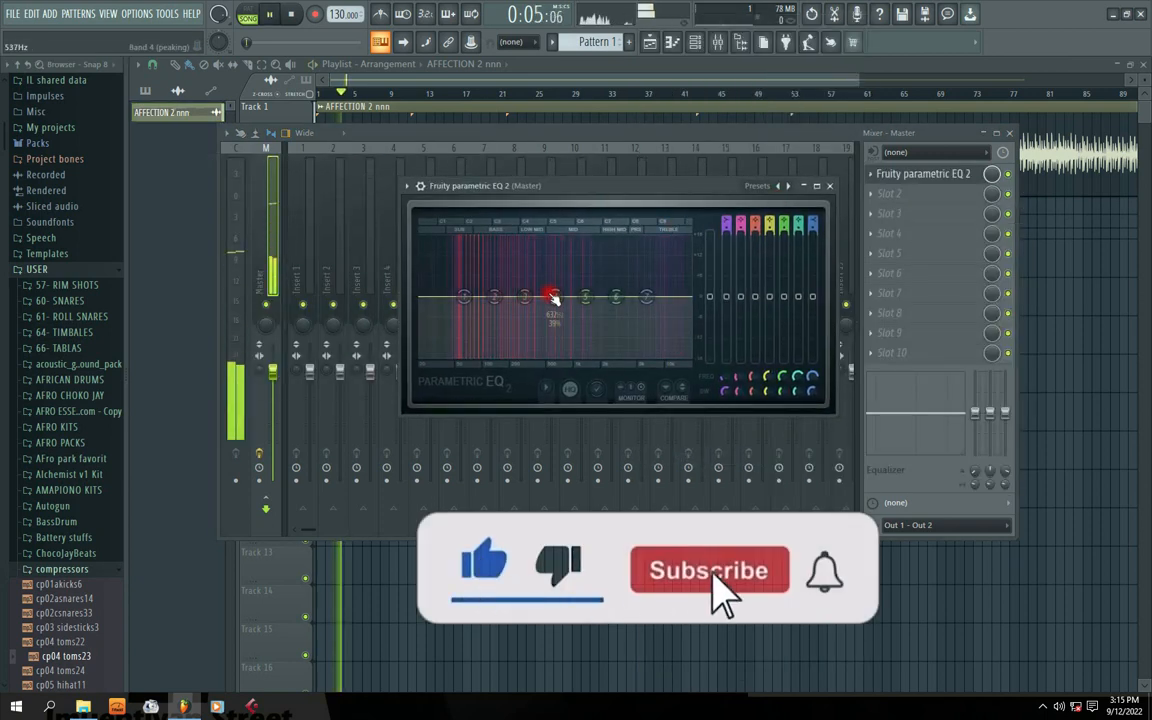
left_click_drag(464, 297, 443, 342)
right_click(444, 342)
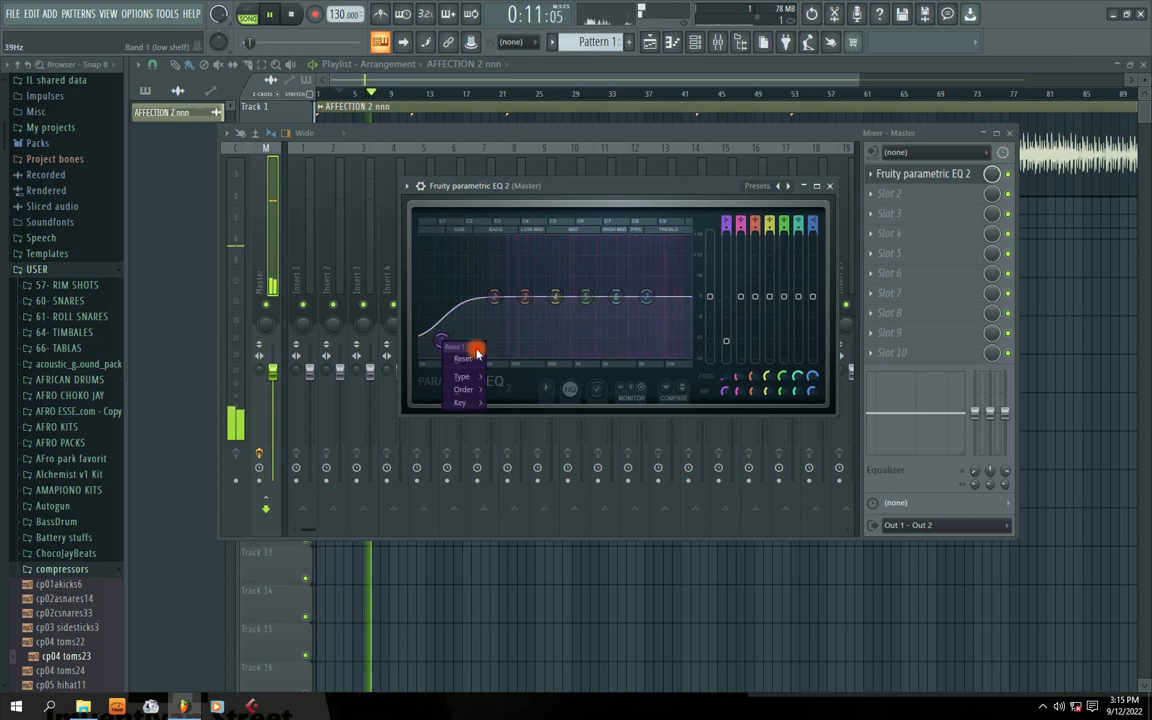
left_click(477, 356)
- Apply the "20Hz + 18kHz cut" preset to the Fruity Parametric EQ 2 on the Master track
right_click(804, 189)
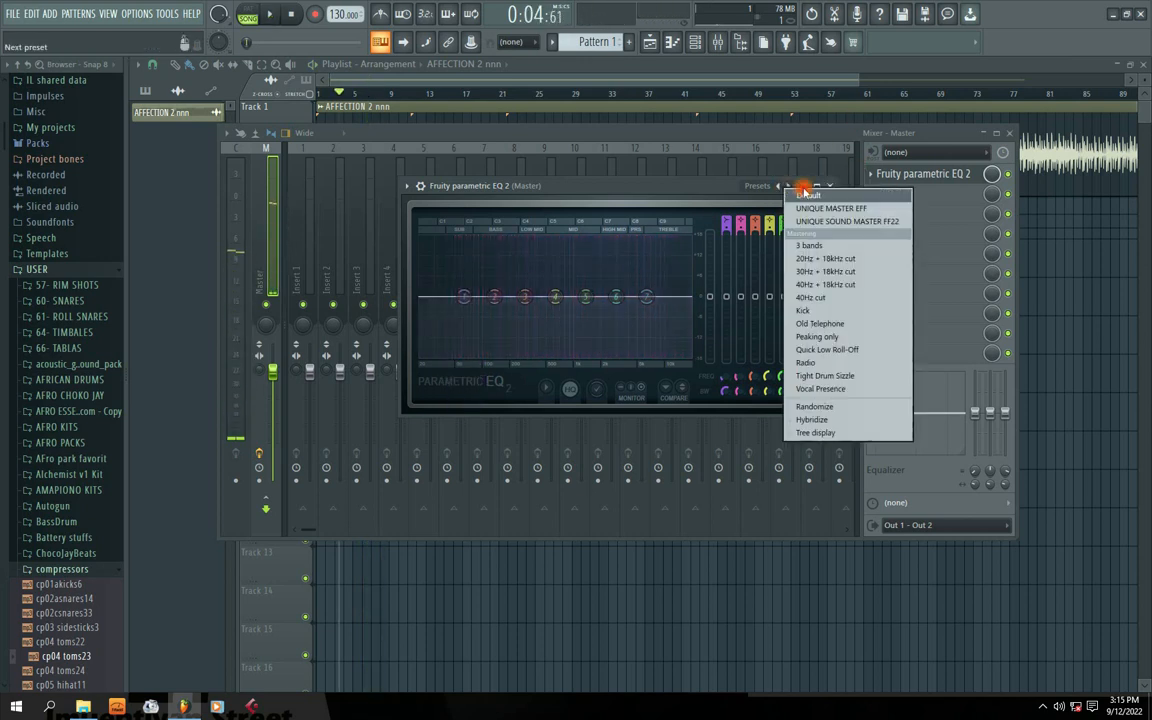
left_click(838, 262)
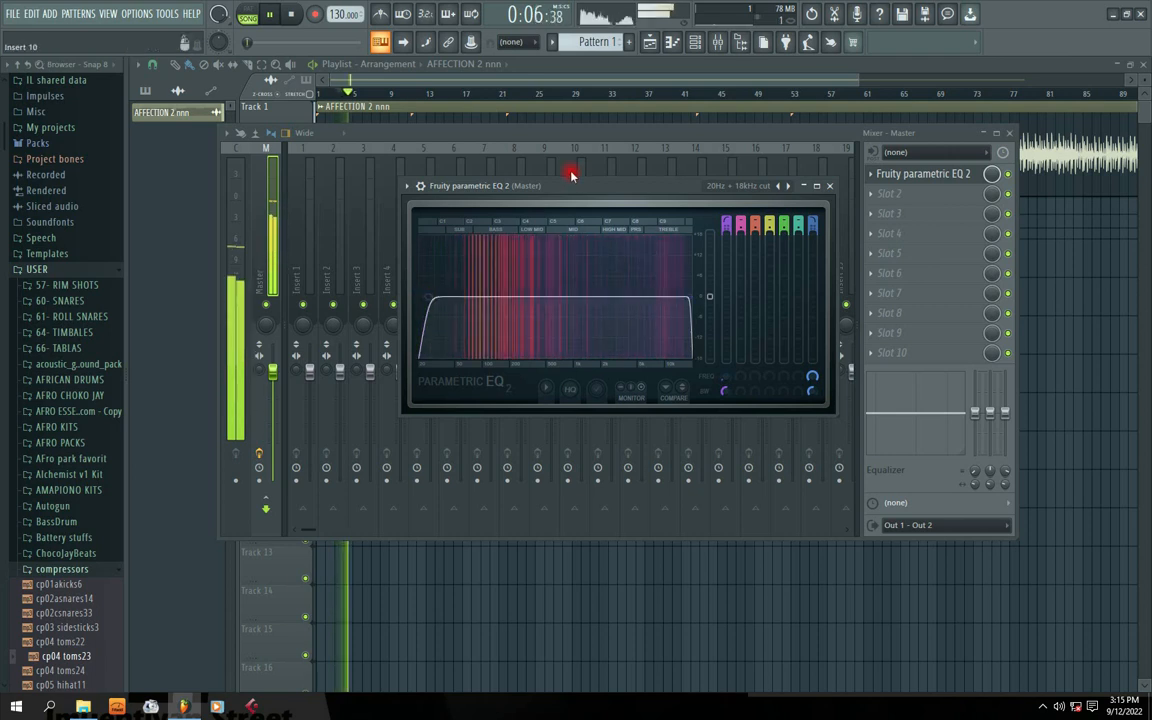
left_click_drag(573, 185, 501, 185)
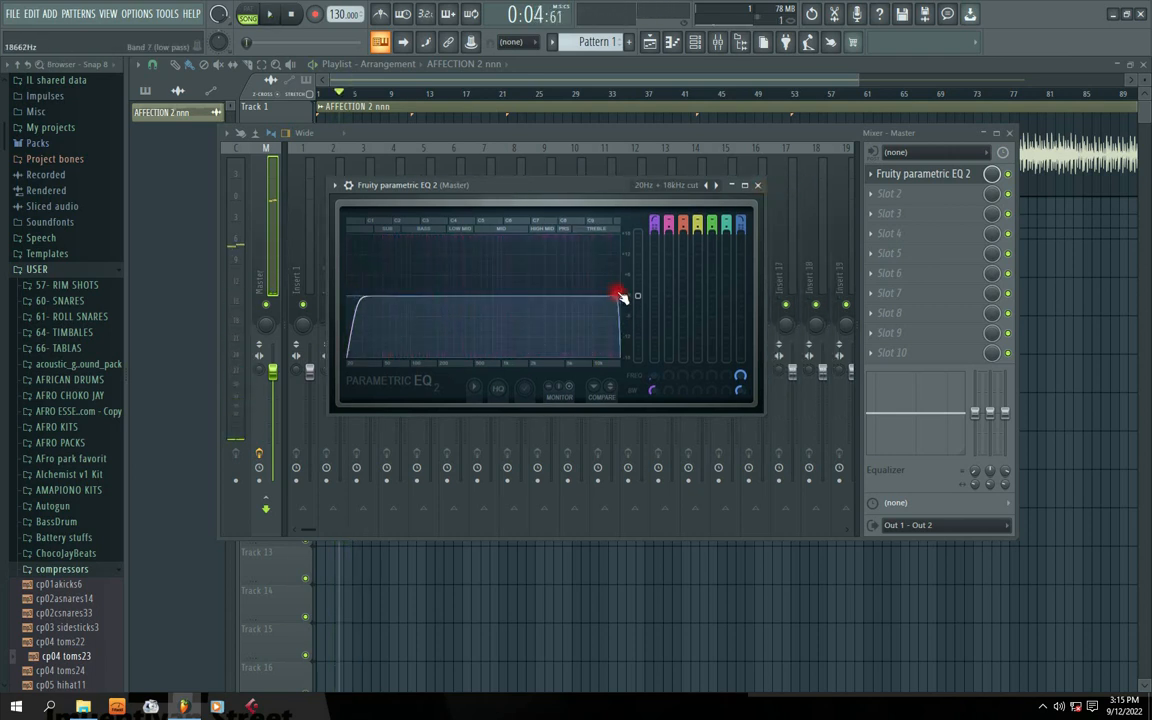
- Lower the EQ's band 7 low-pass cutoff slightly, set the band 1 high-pass to about 25 Hz, and close the EQ
left_click_drag(617, 296, 614, 296)
left_click_drag(357, 296, 361, 296)
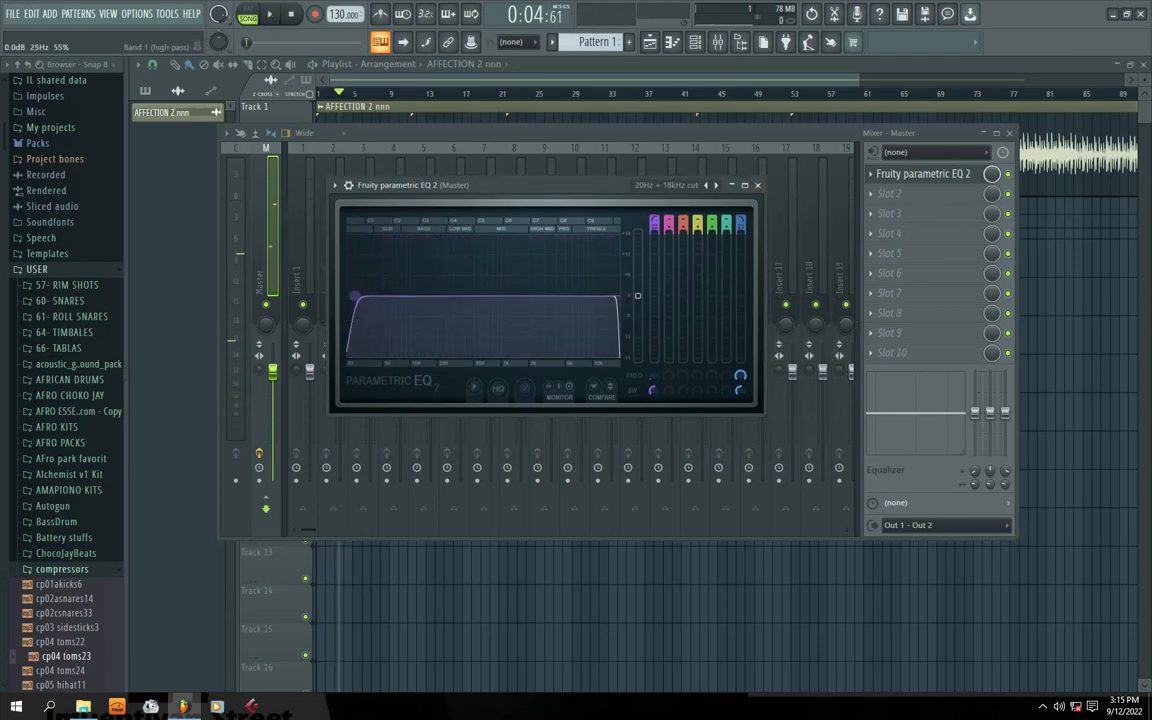
left_click_drag(468, 185, 513, 199)
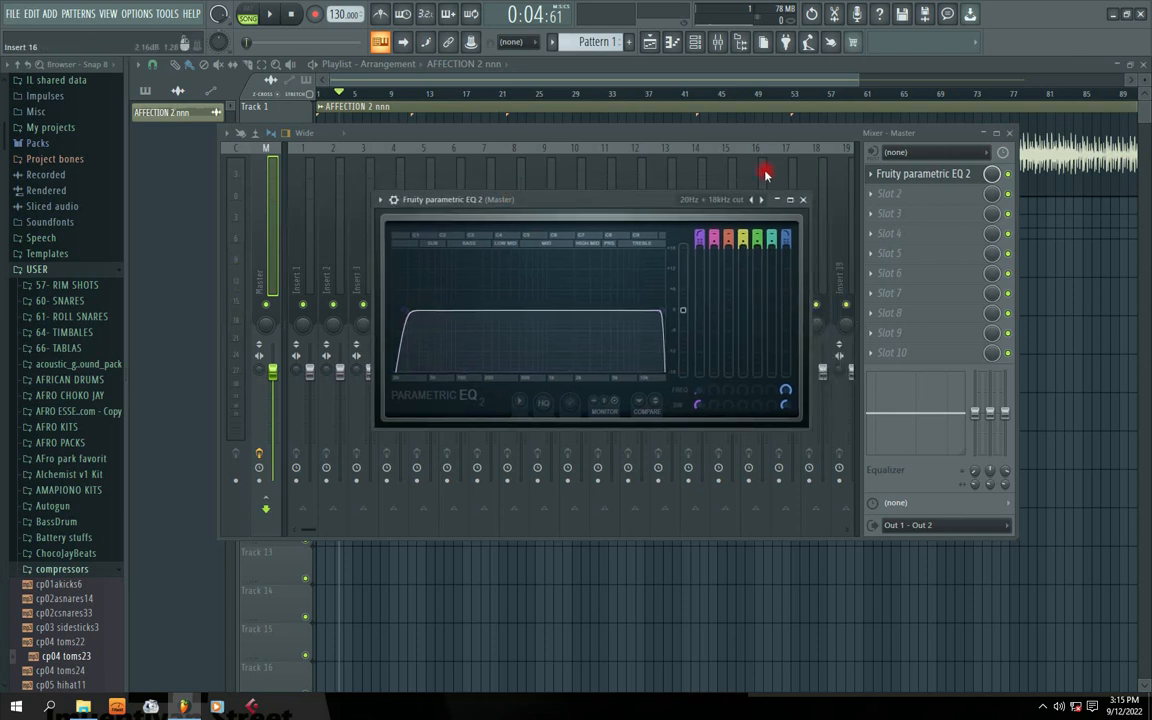
key("space")
key("space")
left_click(802, 199)
- Load Fruity Stereo Enhancer into slot 2 of the Master track and set its volume to 81%
left_click(876, 197)
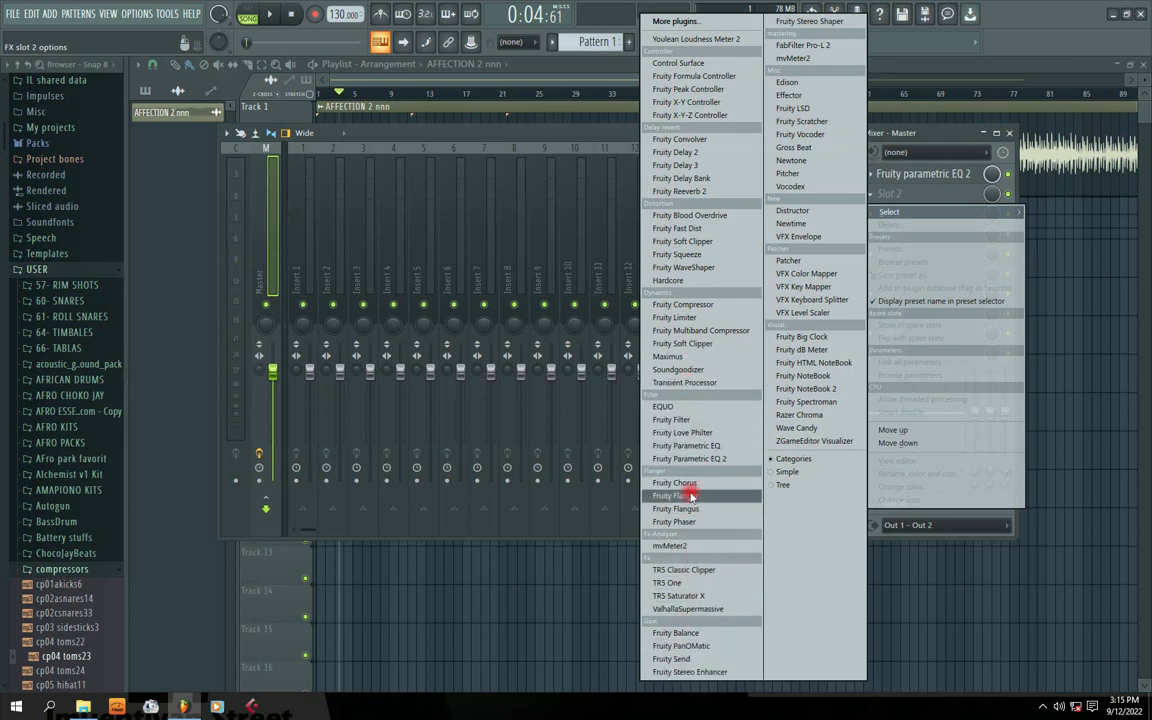
left_click(681, 672)
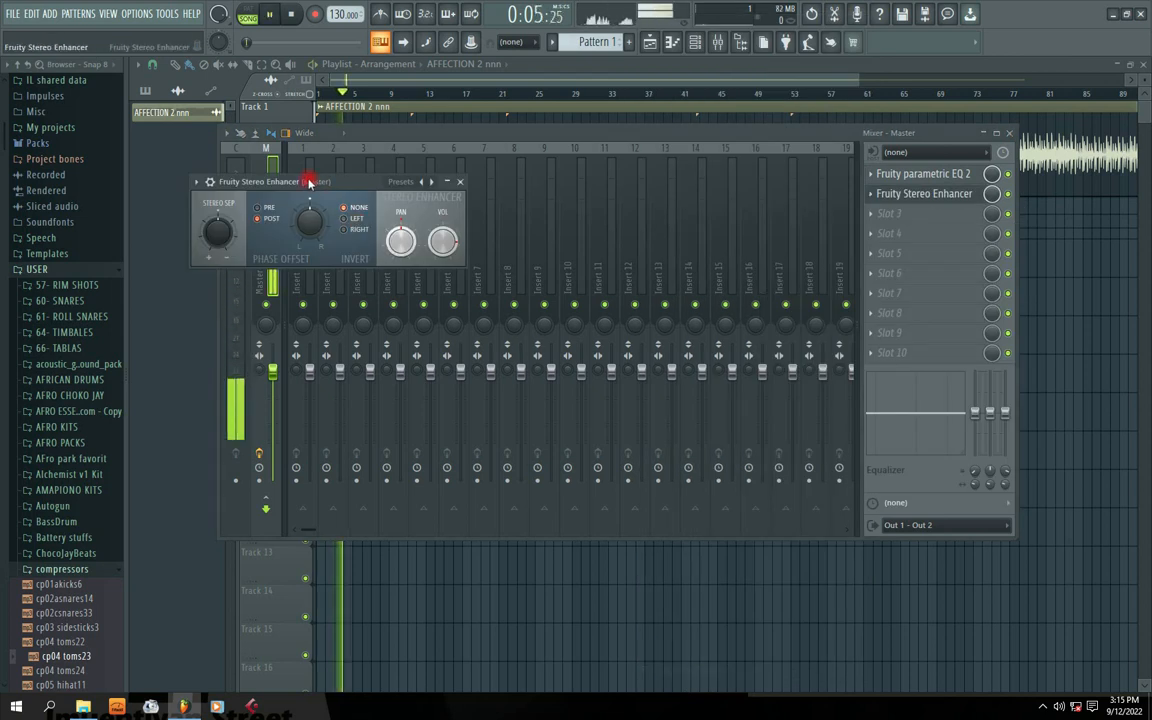
left_click_drag(308, 181, 541, 257)
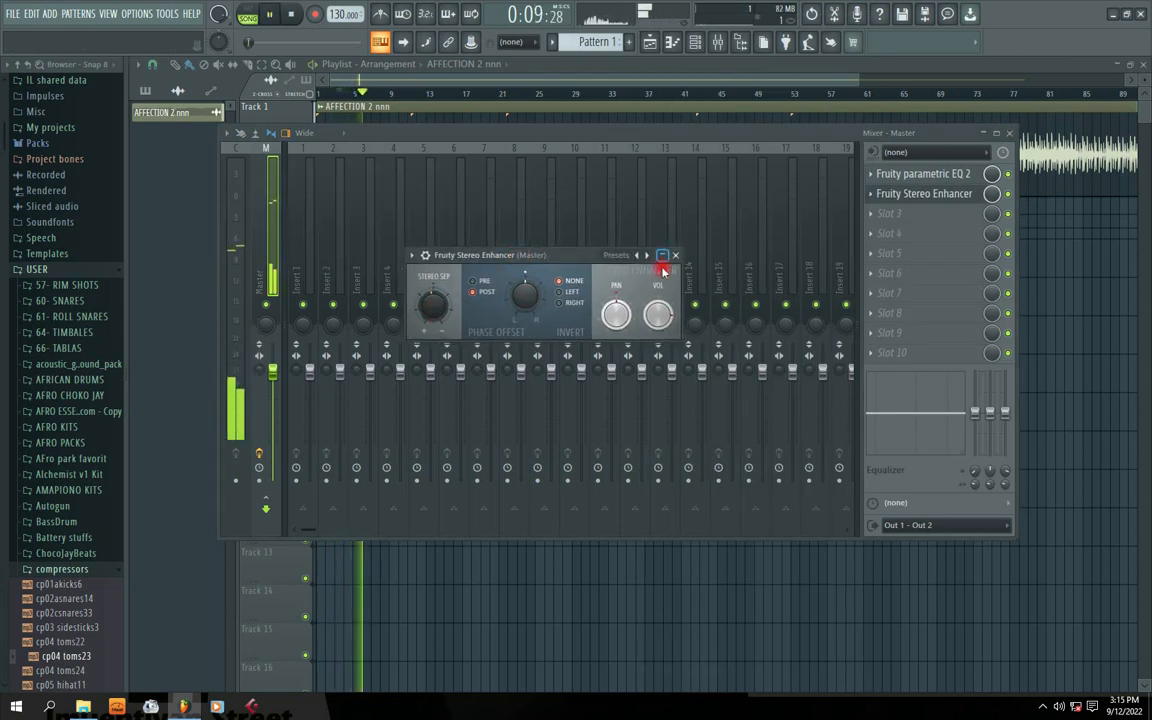
left_click_drag(667, 318, 667, 315)
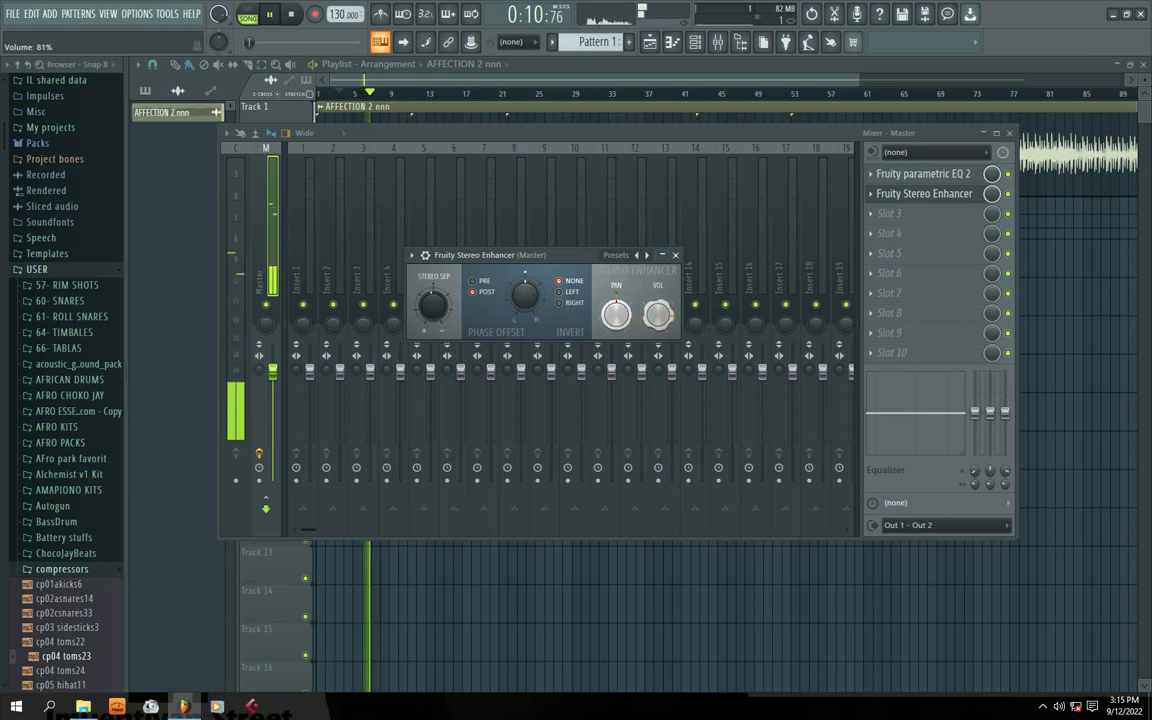
left_click(675, 255)
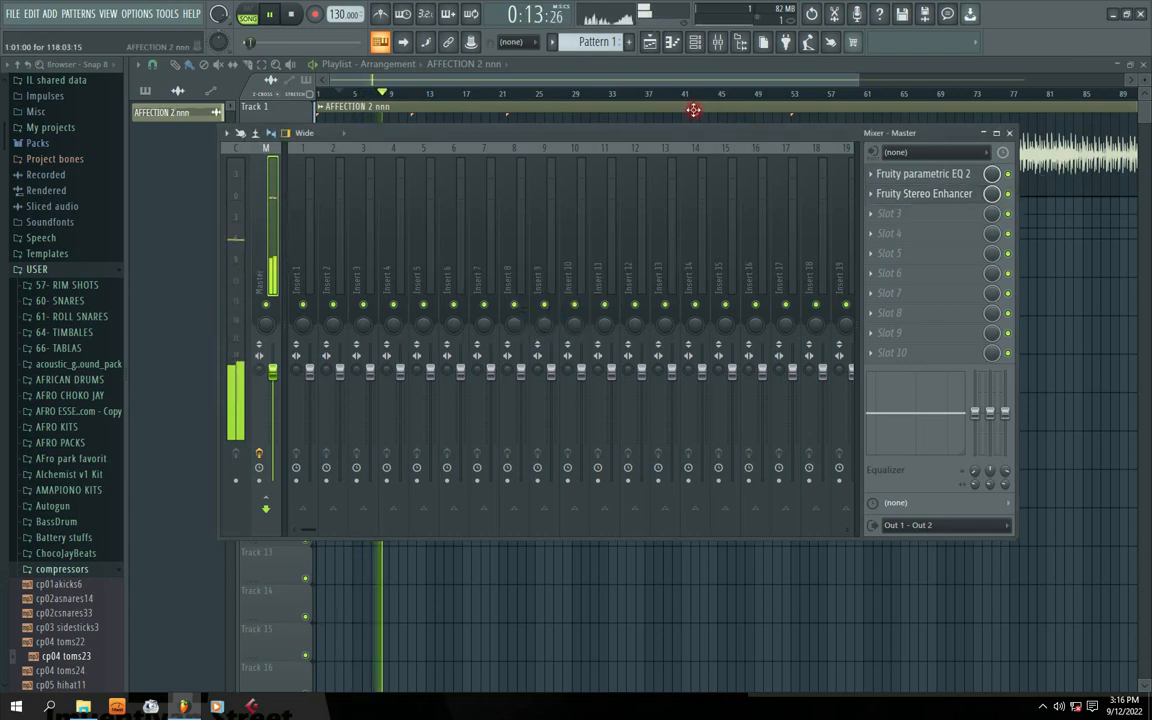
left_click_drag(663, 134, 576, 141)
key("space")
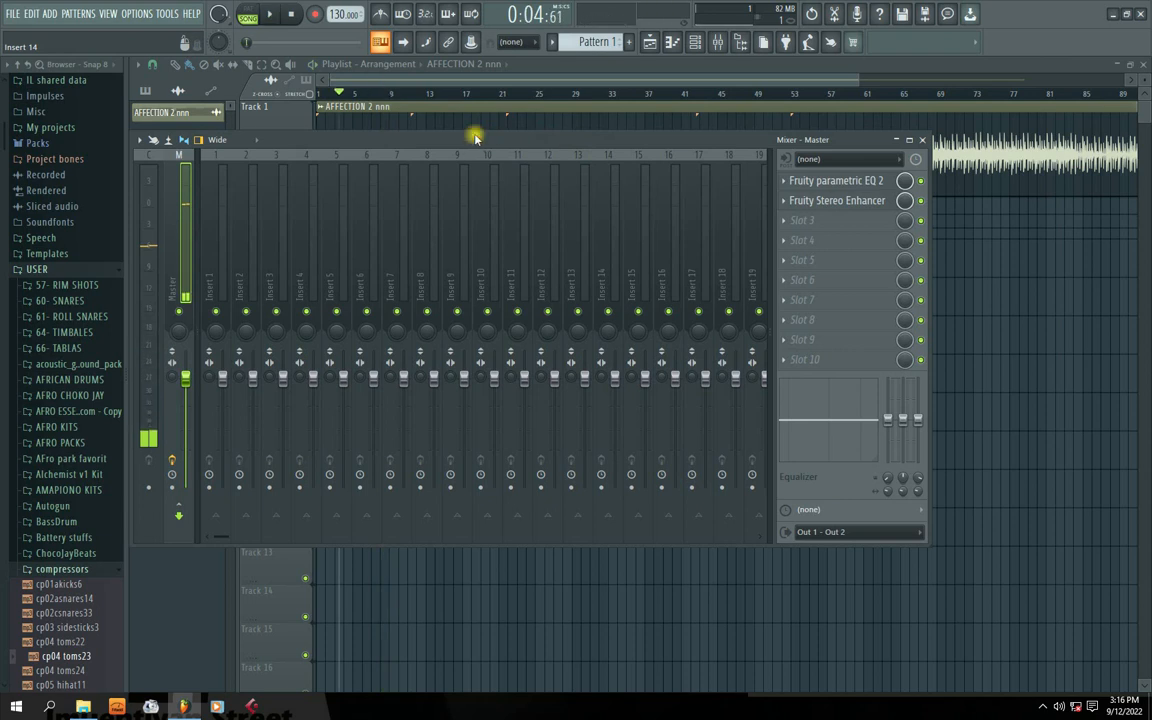
left_click_drag(476, 138, 585, 134)
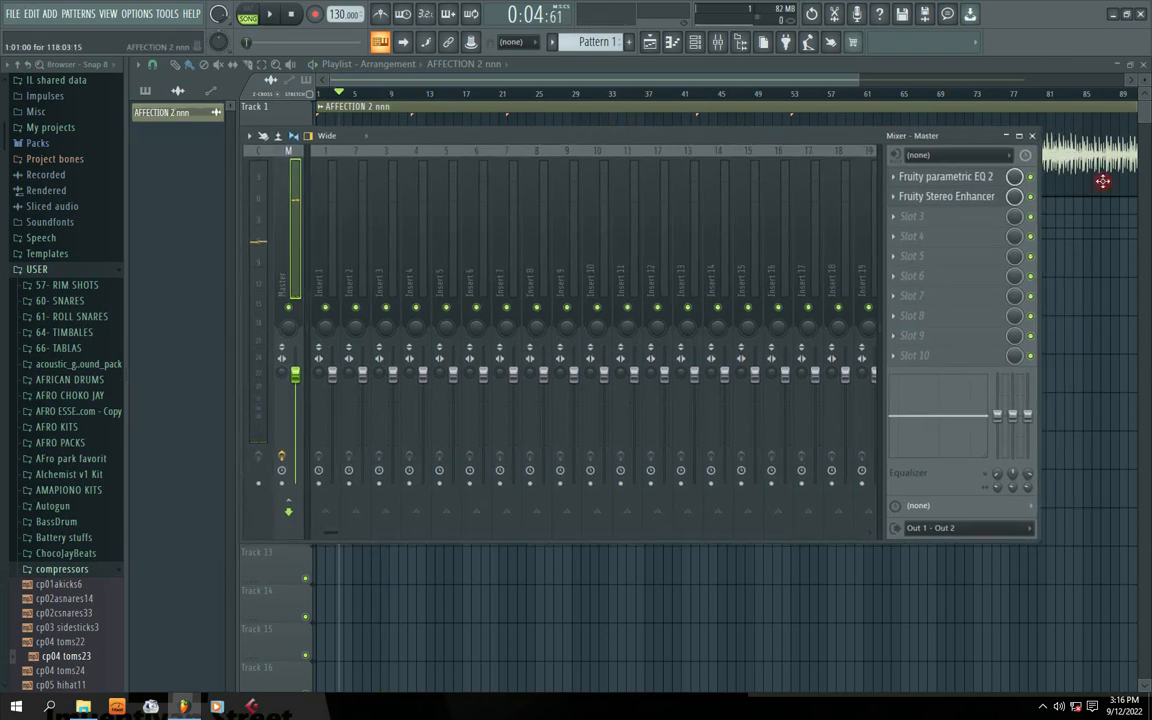
left_click(940, 196)
left_click_drag(533, 257, 504, 276)
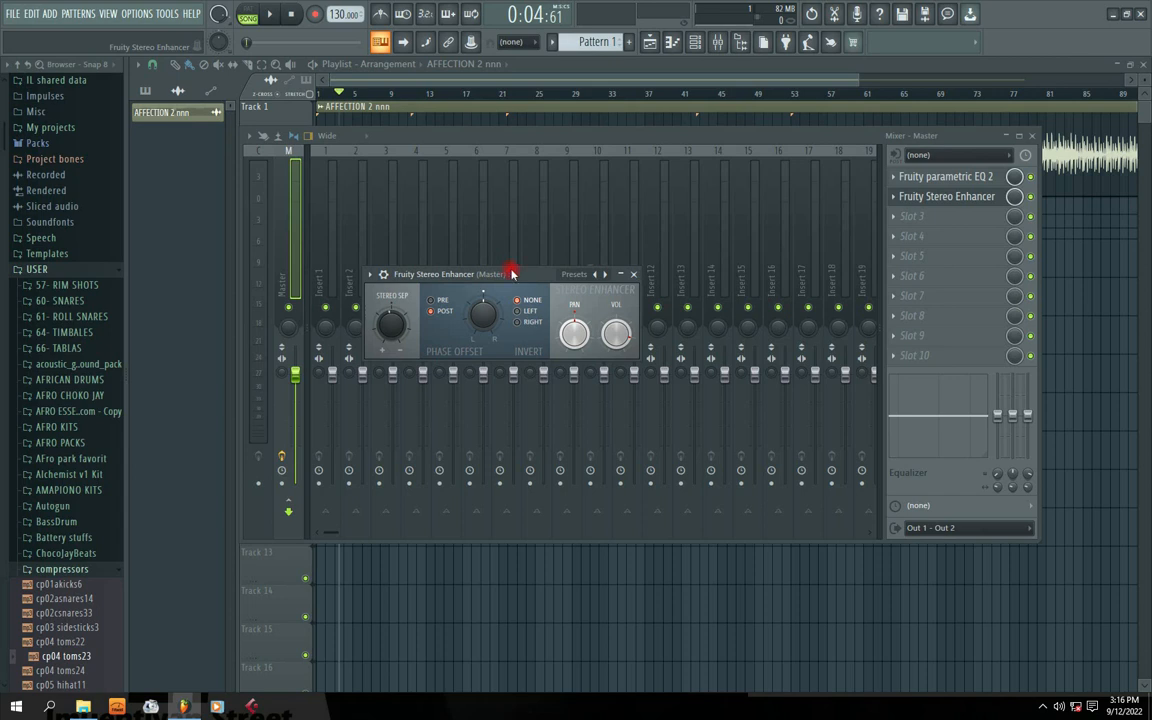
mouse_move(512, 274)
left_mouse_down()
mouse_move(556, 257)
mouse_move(476, 259)
mouse_move(507, 265)
left_mouse_up()
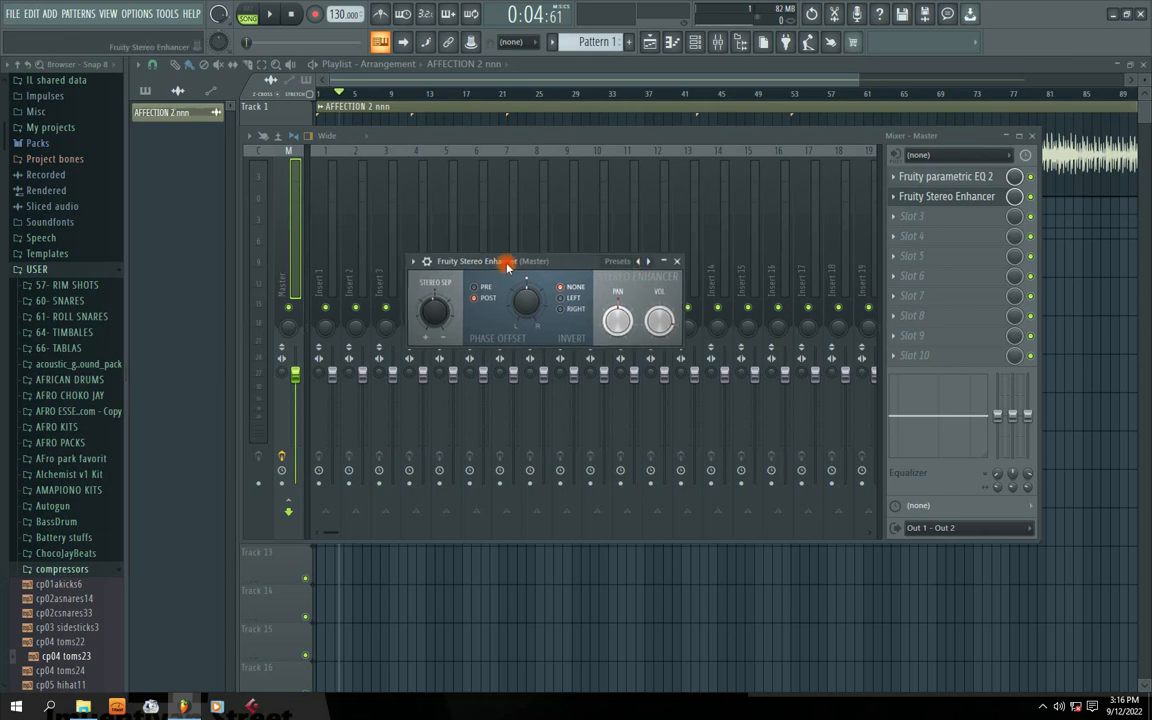
left_click(676, 261)
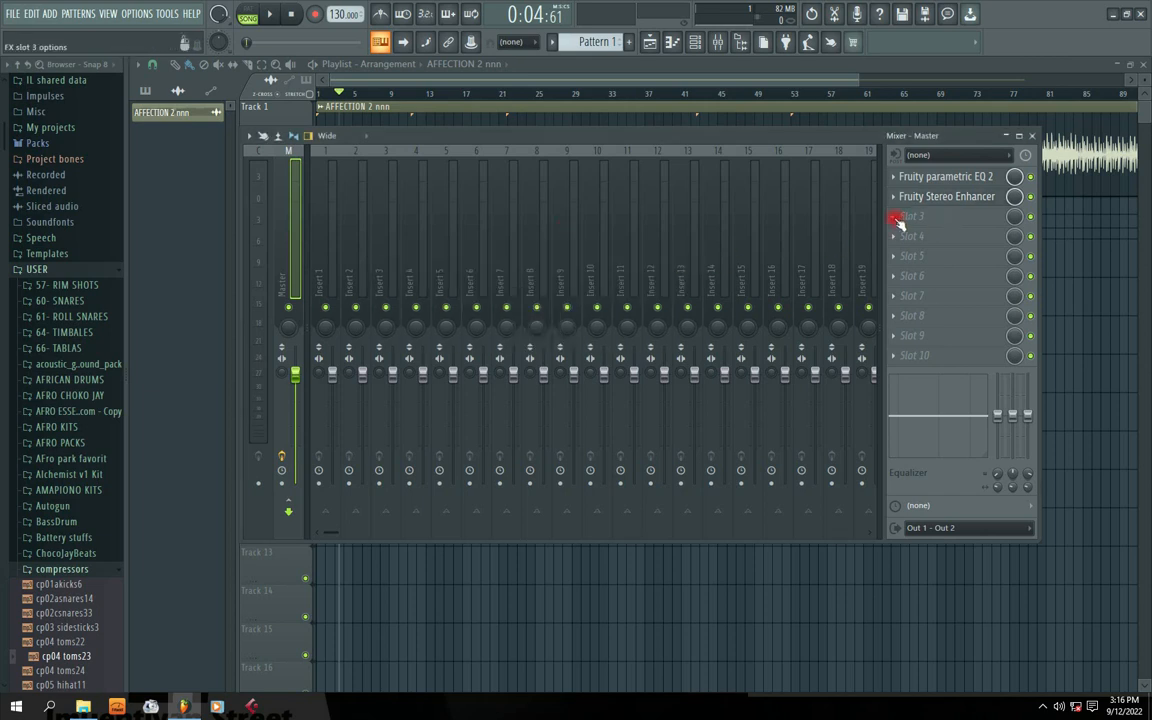
left_click(893, 220)
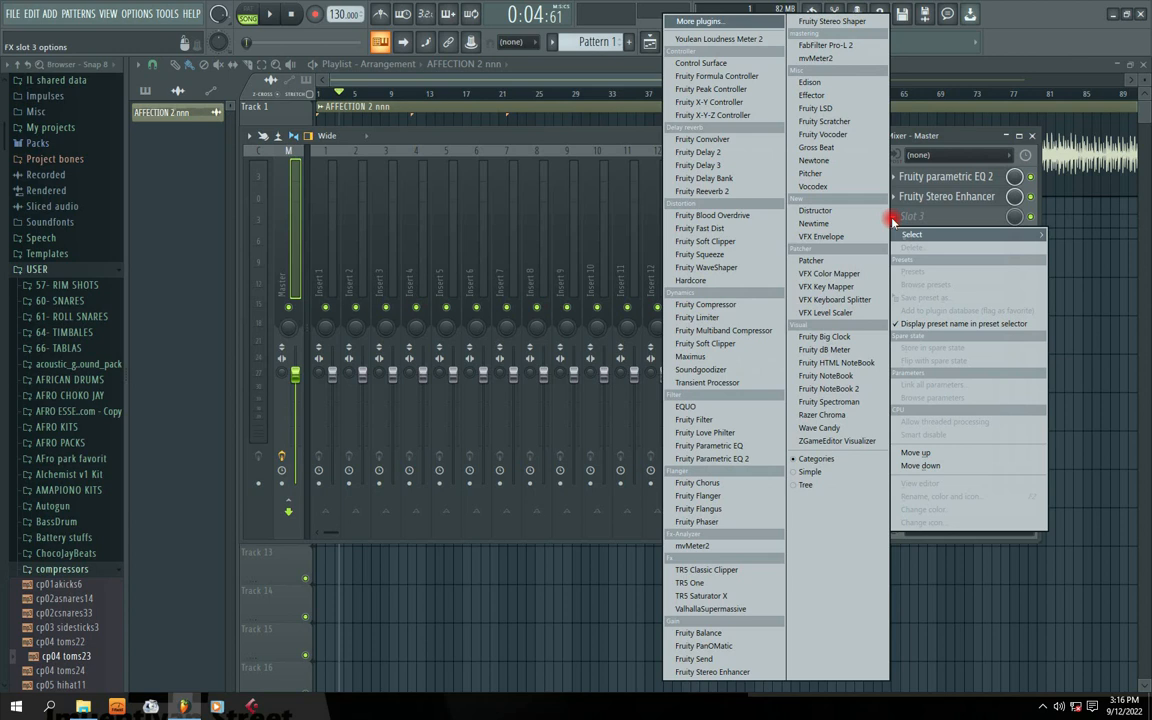
left_click(897, 66)
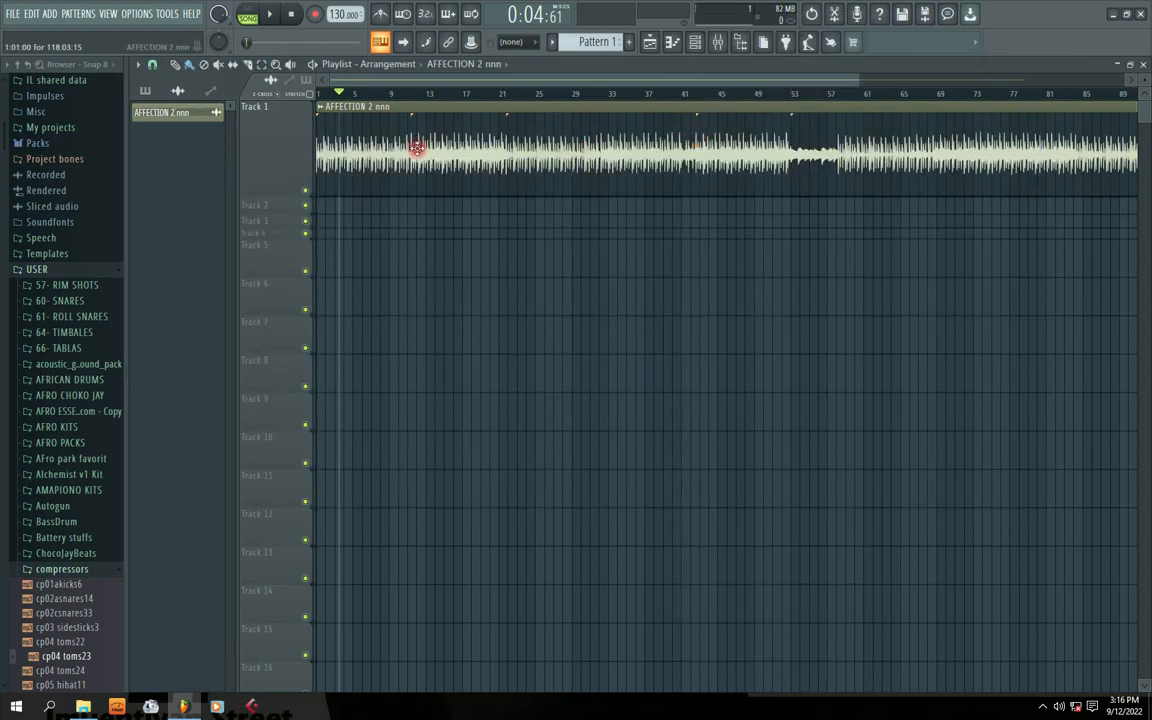
- Enlarge Track 1 in the playlist to inspect the audio waveform, and shrink the track again
left_click_drag(267, 190, 298, 404)
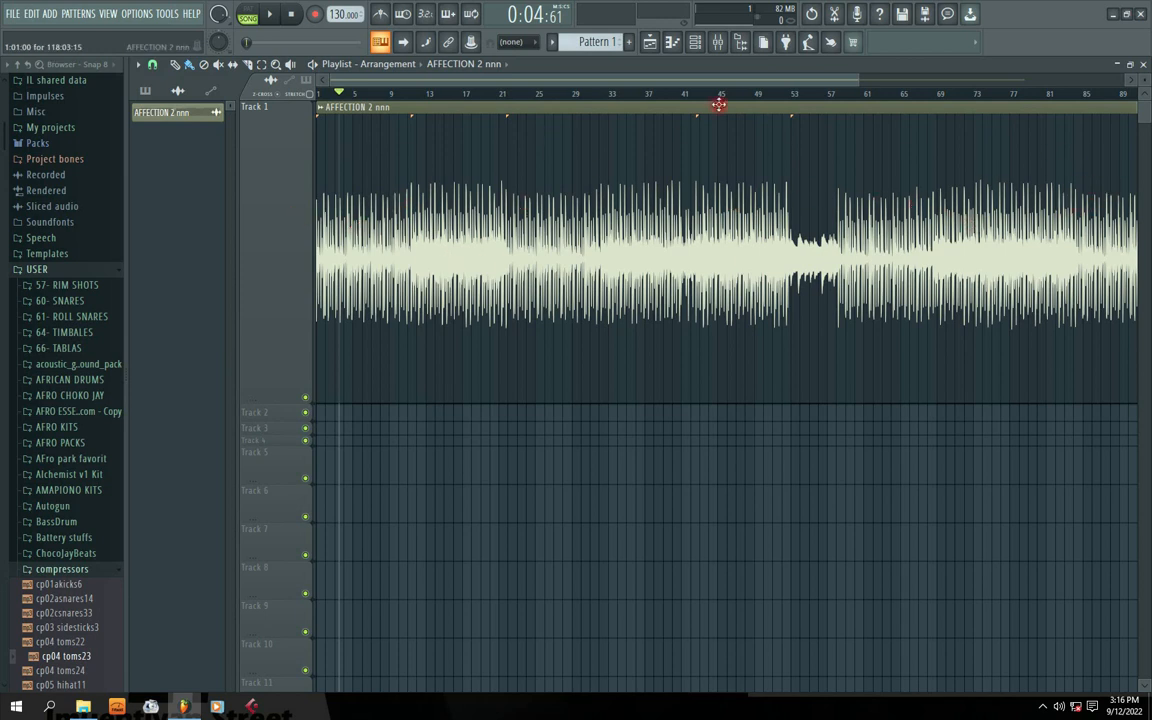
left_click_drag(278, 401, 291, 213)
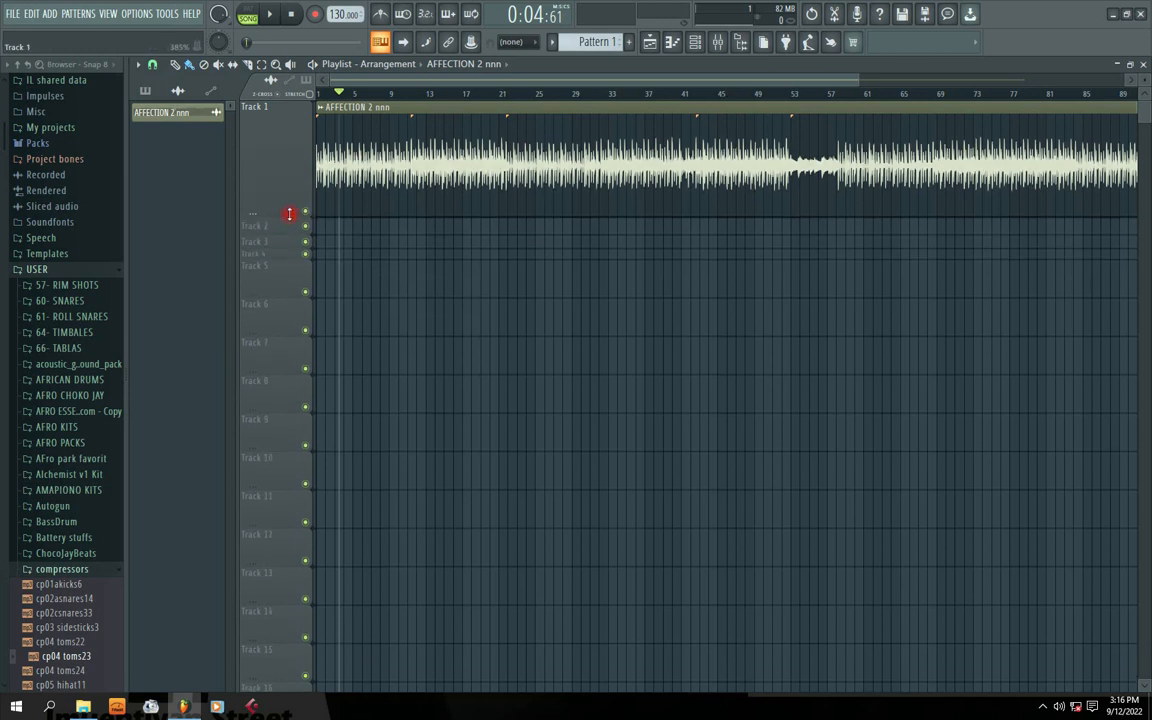
- Load Fruity Limiter into slot 3 of the Master track in the mixer
left_click(717, 43)
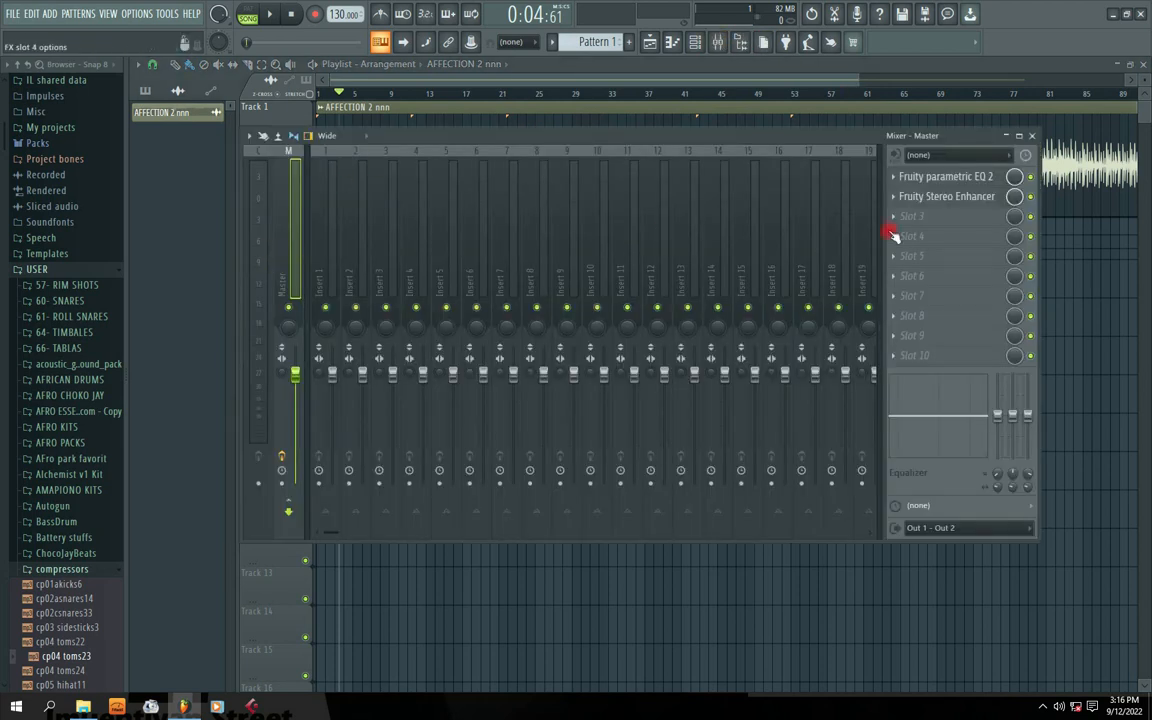
left_click(890, 220)
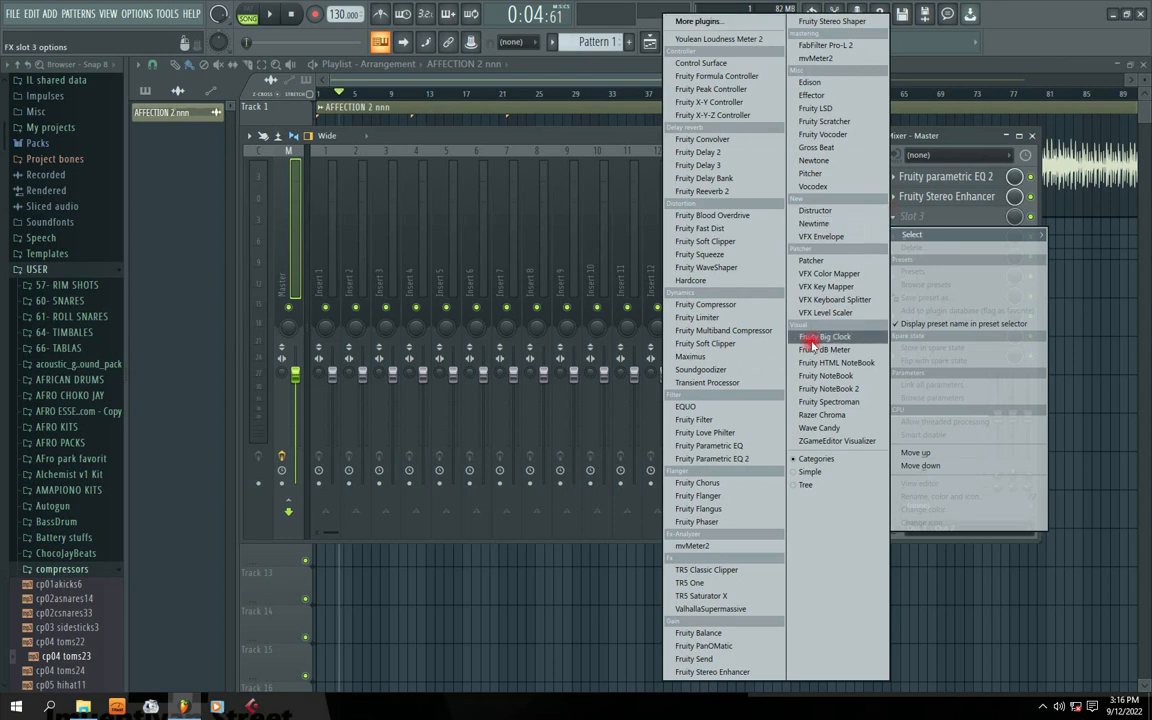
left_click(697, 318)
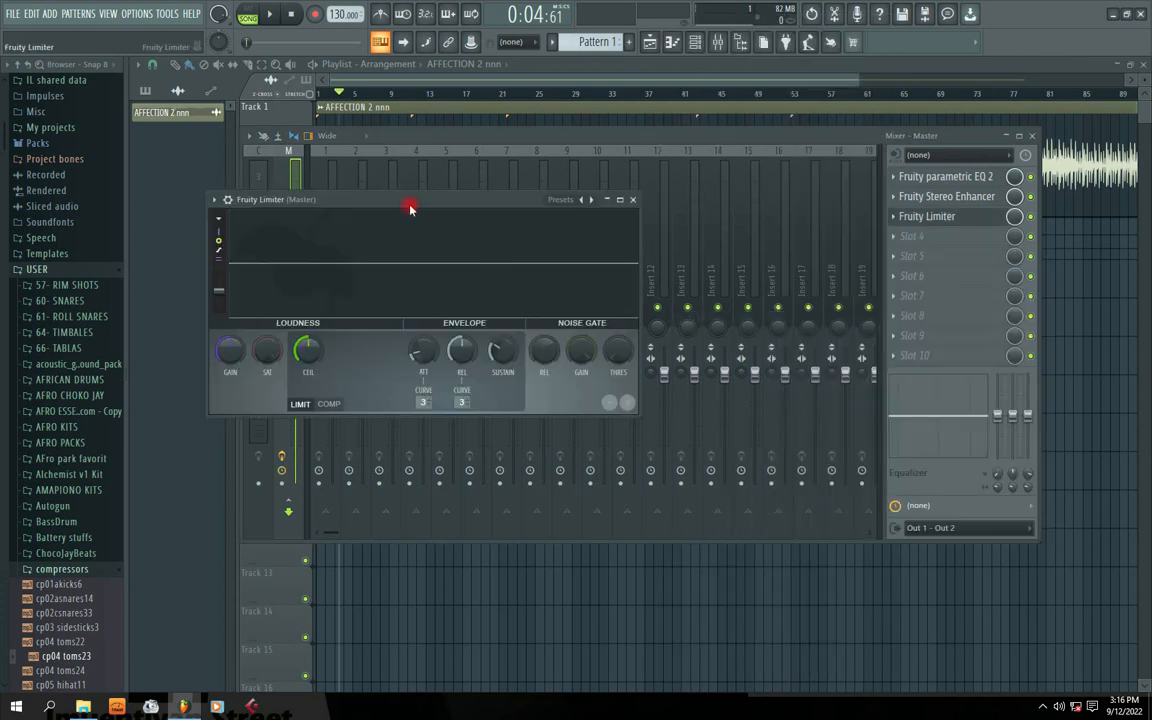
left_click_drag(411, 203, 576, 246)
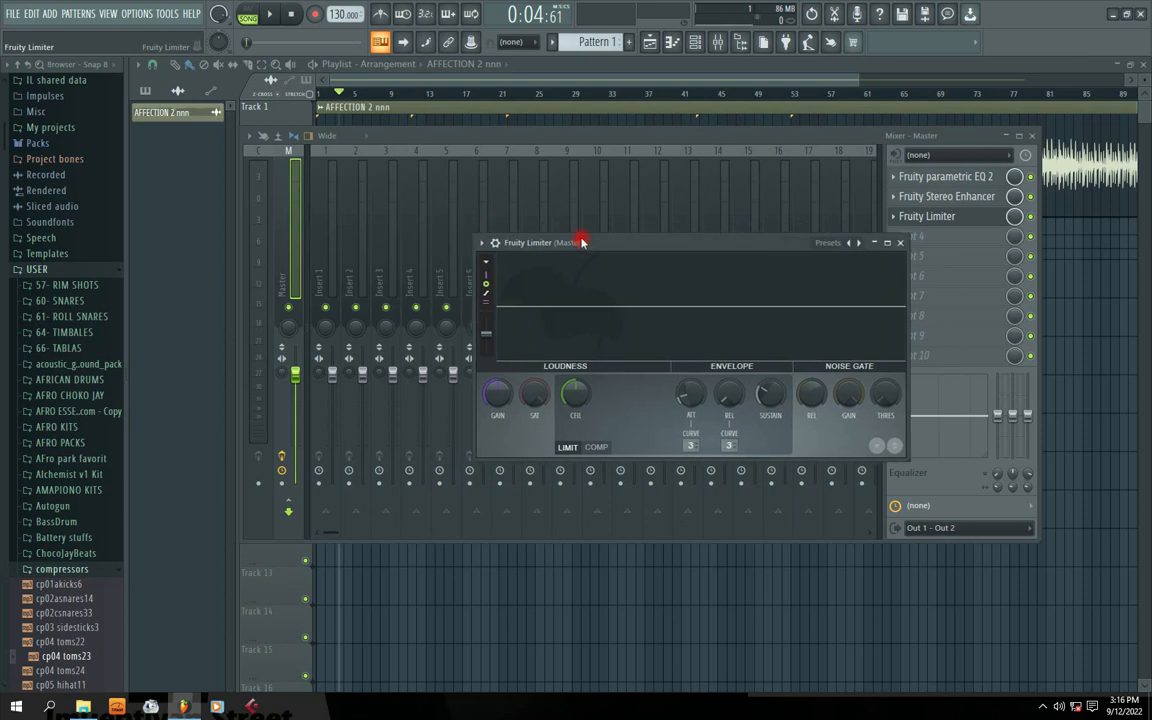
- View the Fruity Limiter's COMP settings and return it to LIMIT mode
key("space")
key("space")
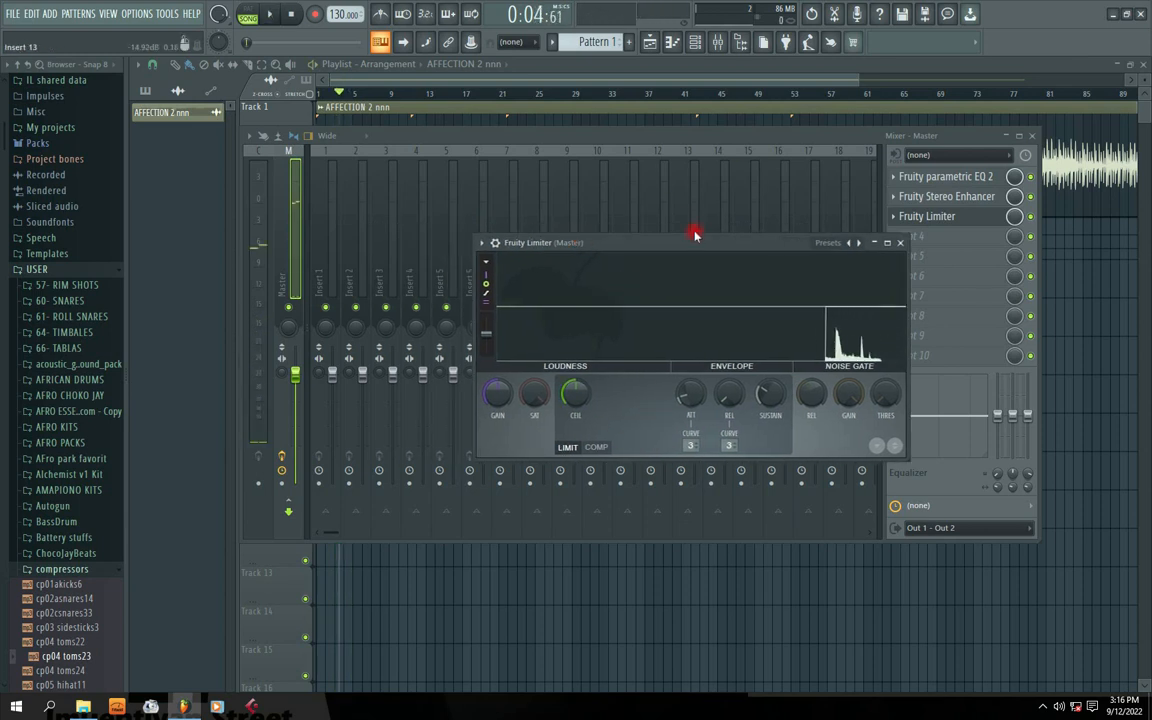
left_click_drag(694, 240, 648, 234)
left_click(530, 436)
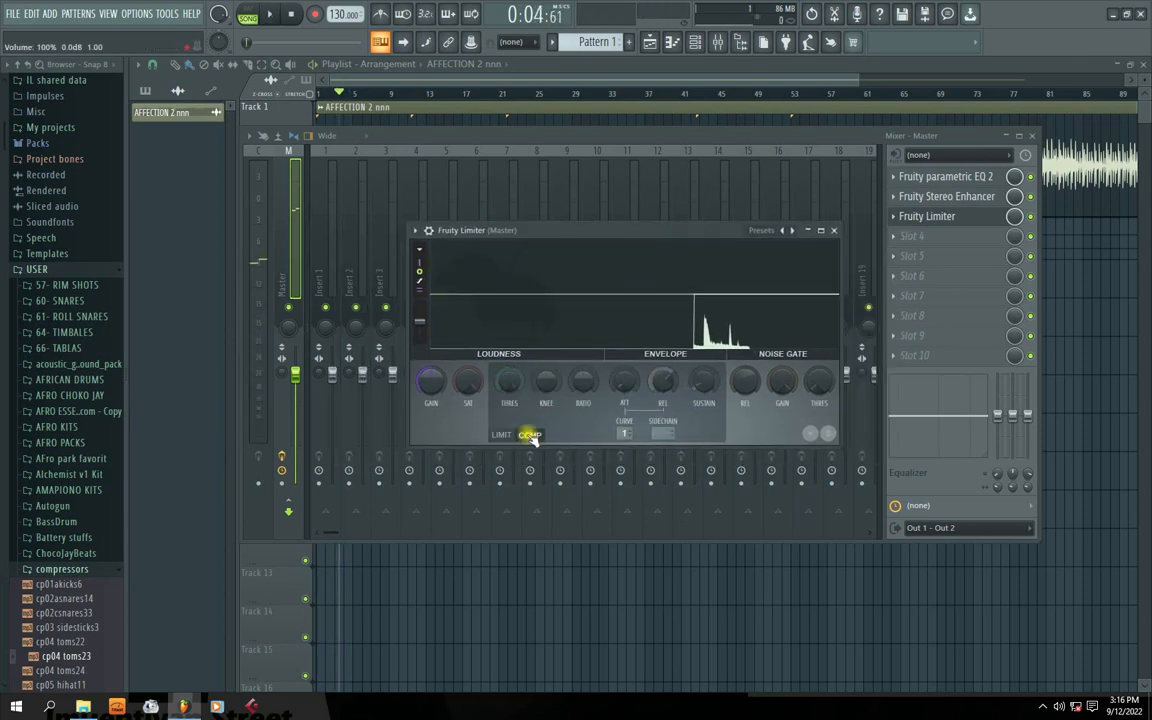
left_click(499, 437)
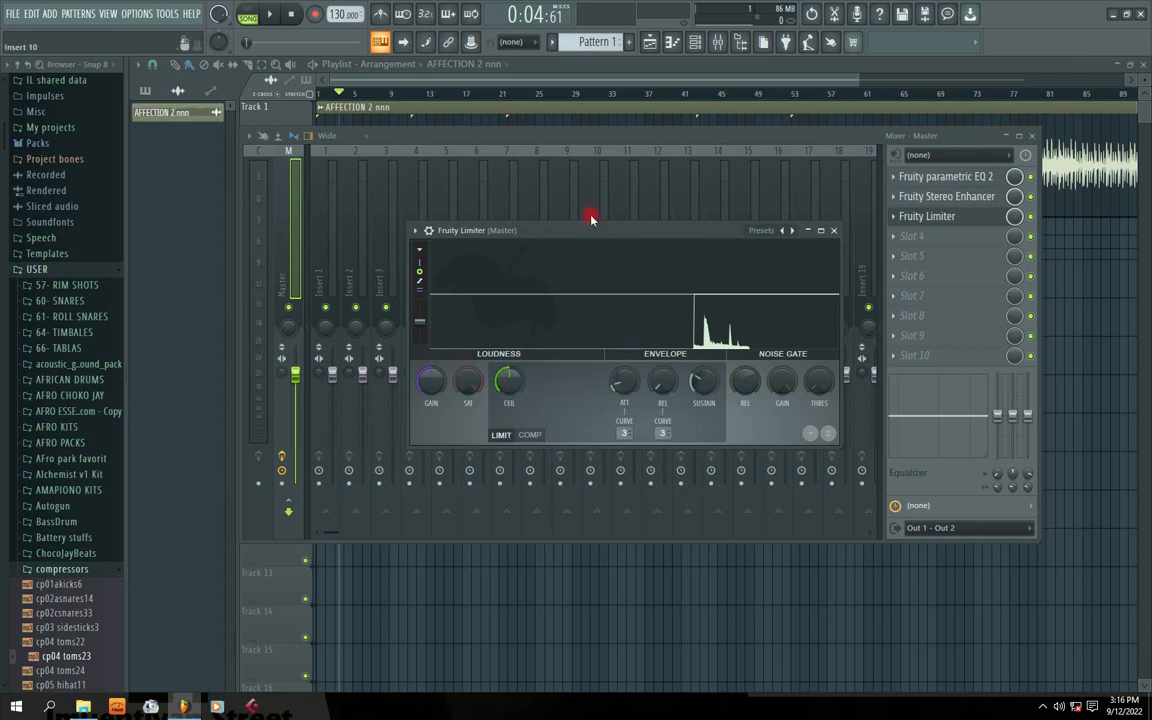
left_click_drag(604, 234, 612, 280)
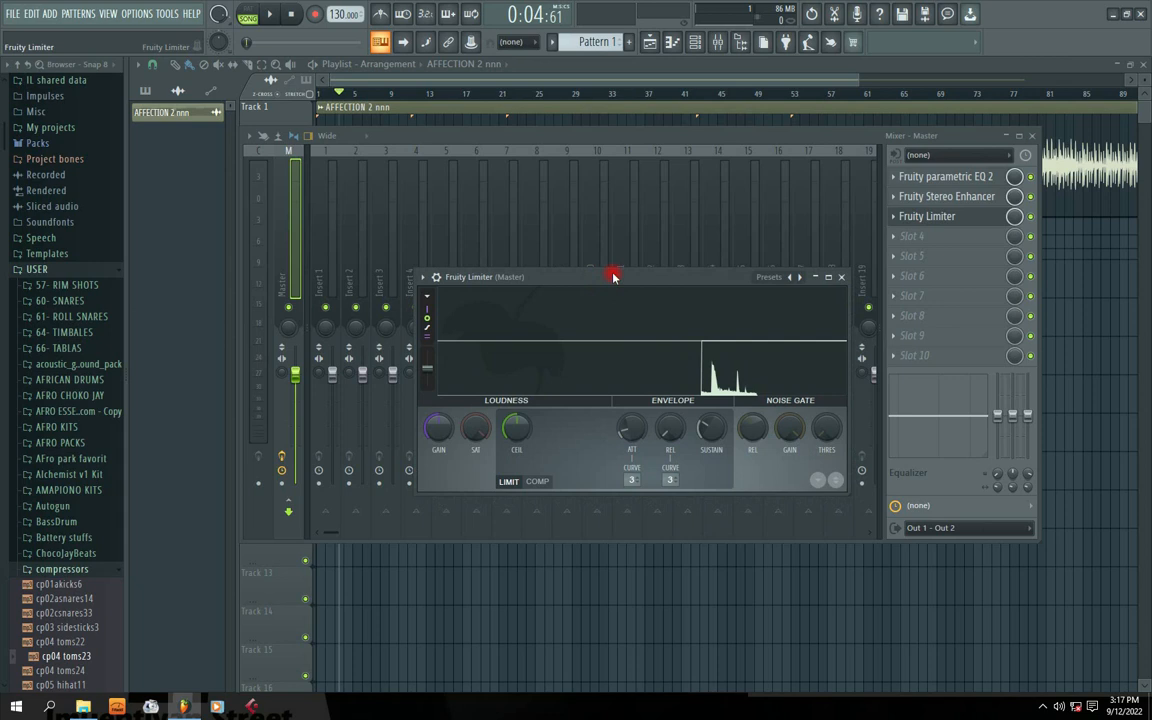
- Play the opening of the song repeatedly to check the Master peak level before adjusting the limiter
key("space")
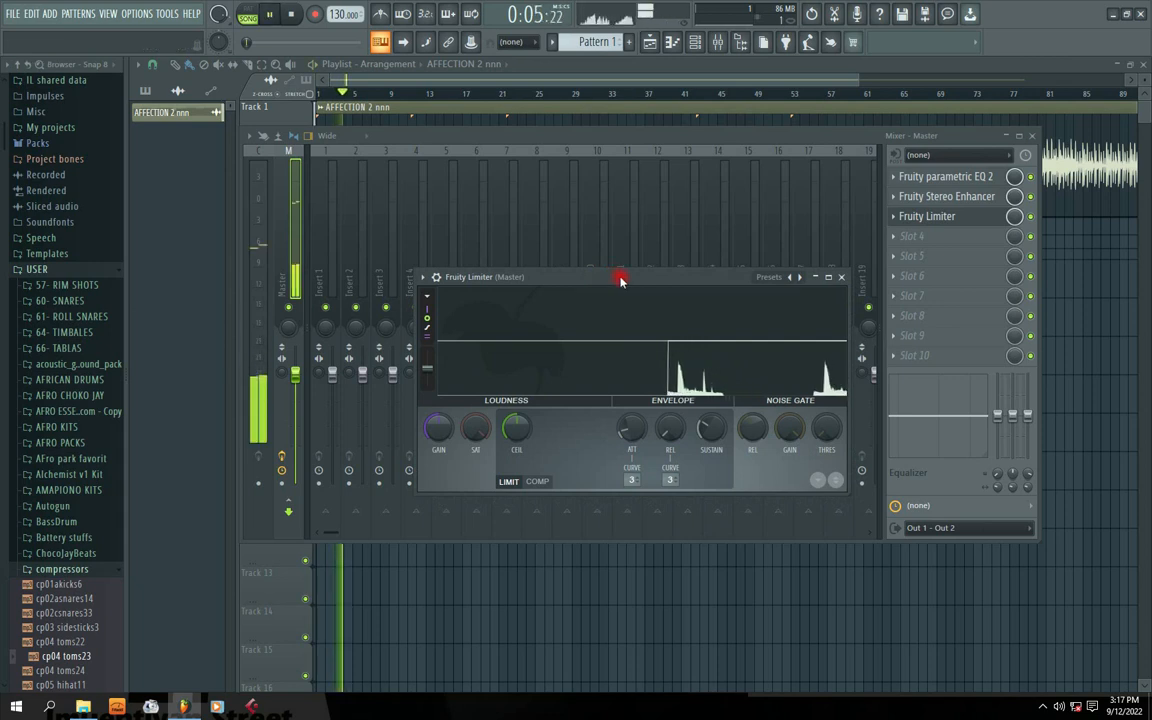
left_click_drag(613, 277, 589, 270)
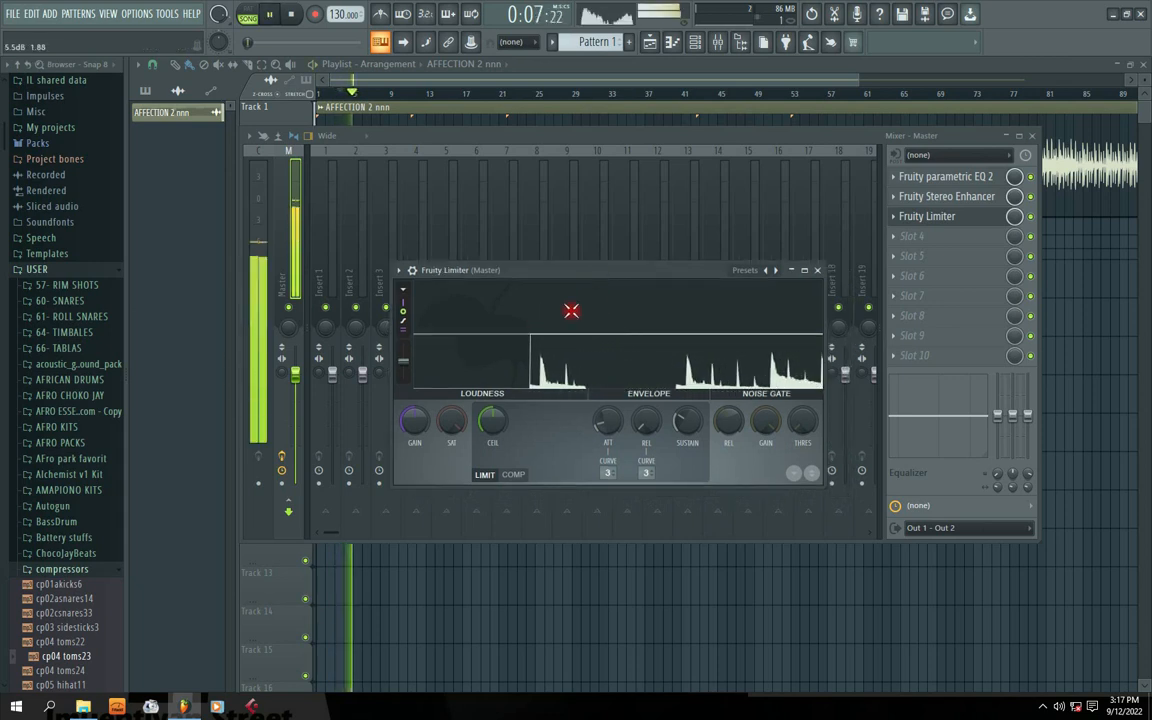
left_click_drag(547, 270, 551, 270)
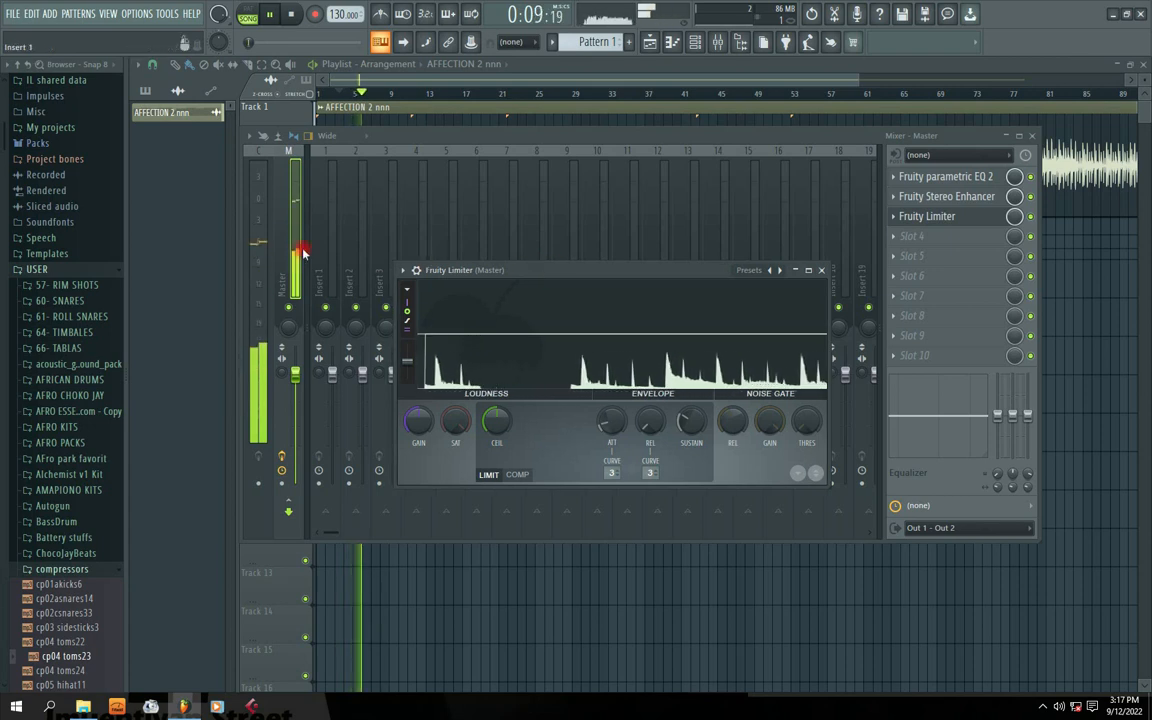
key("space")
key("space")
key("space")
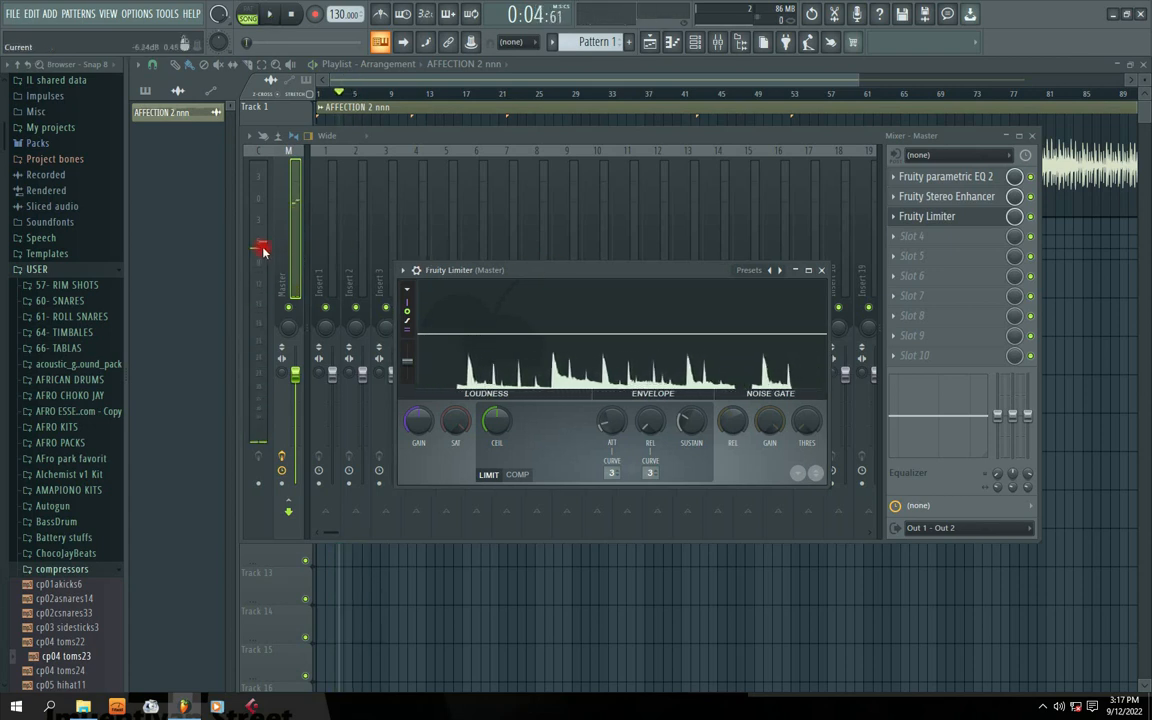
key("space")
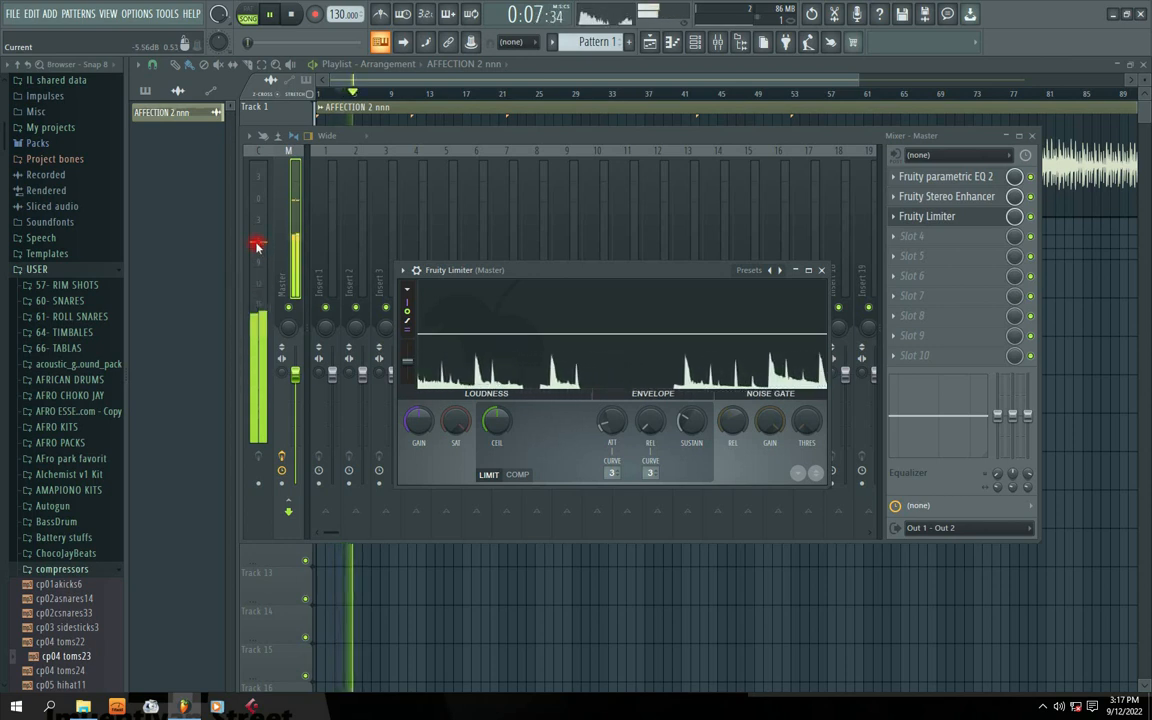
key("space")
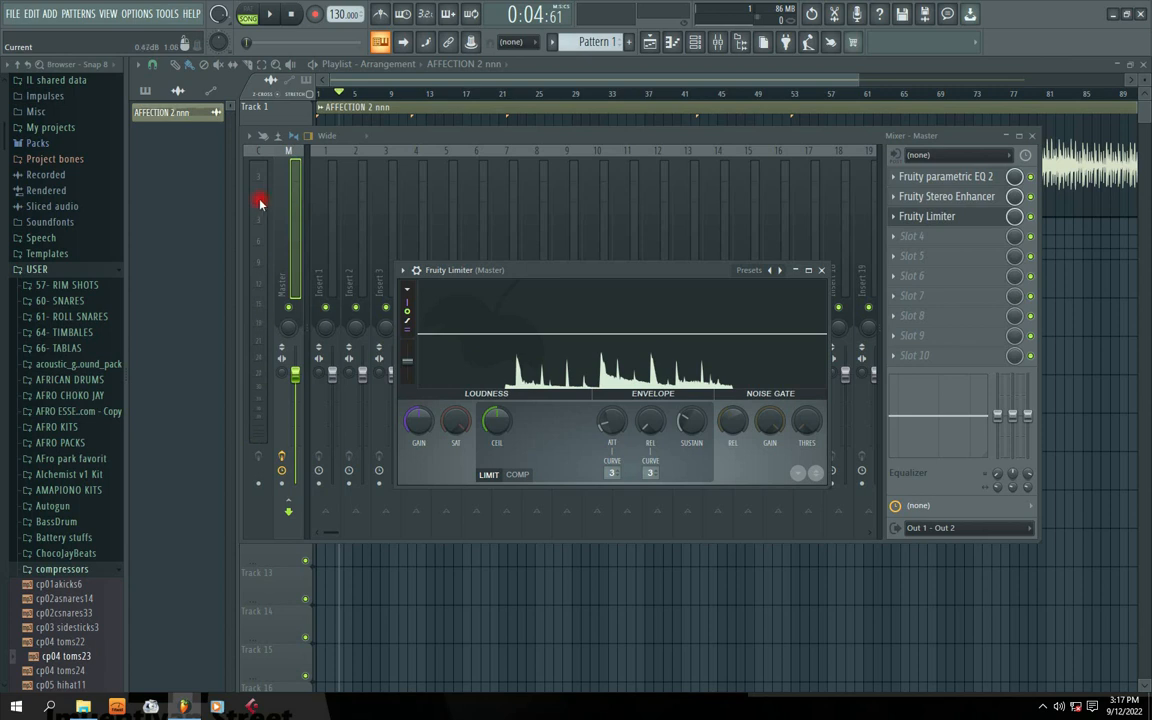
left_click_drag(565, 295, 487, 265)
key("space")
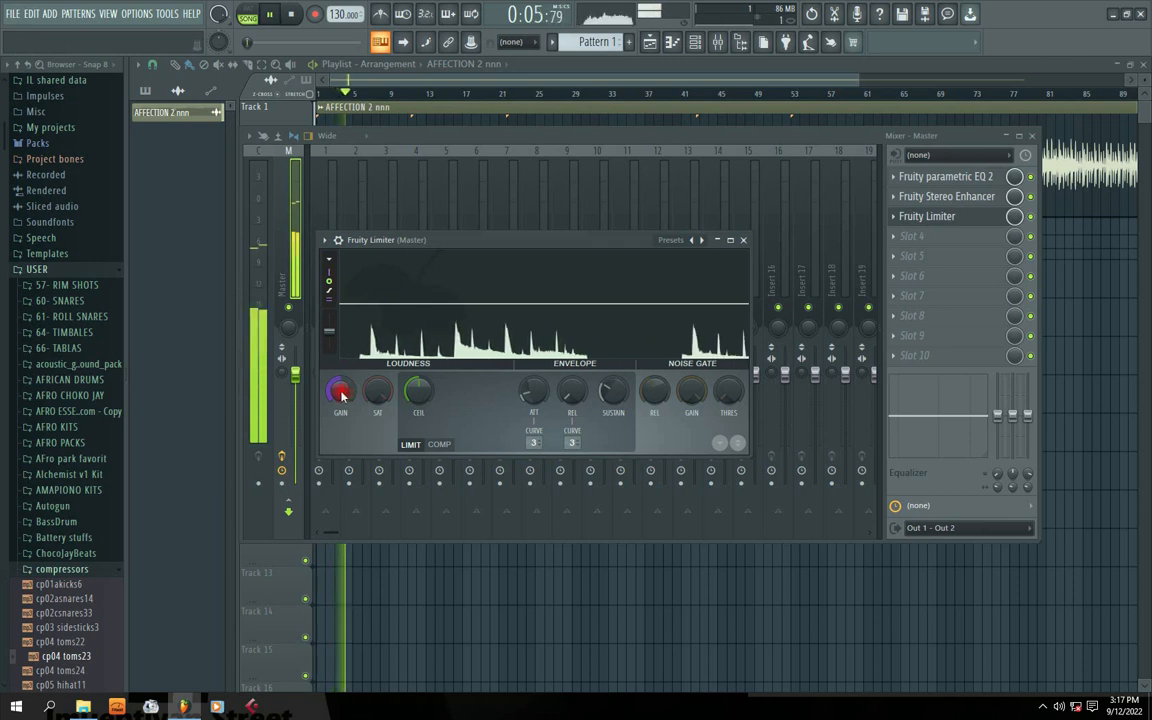
key("space")
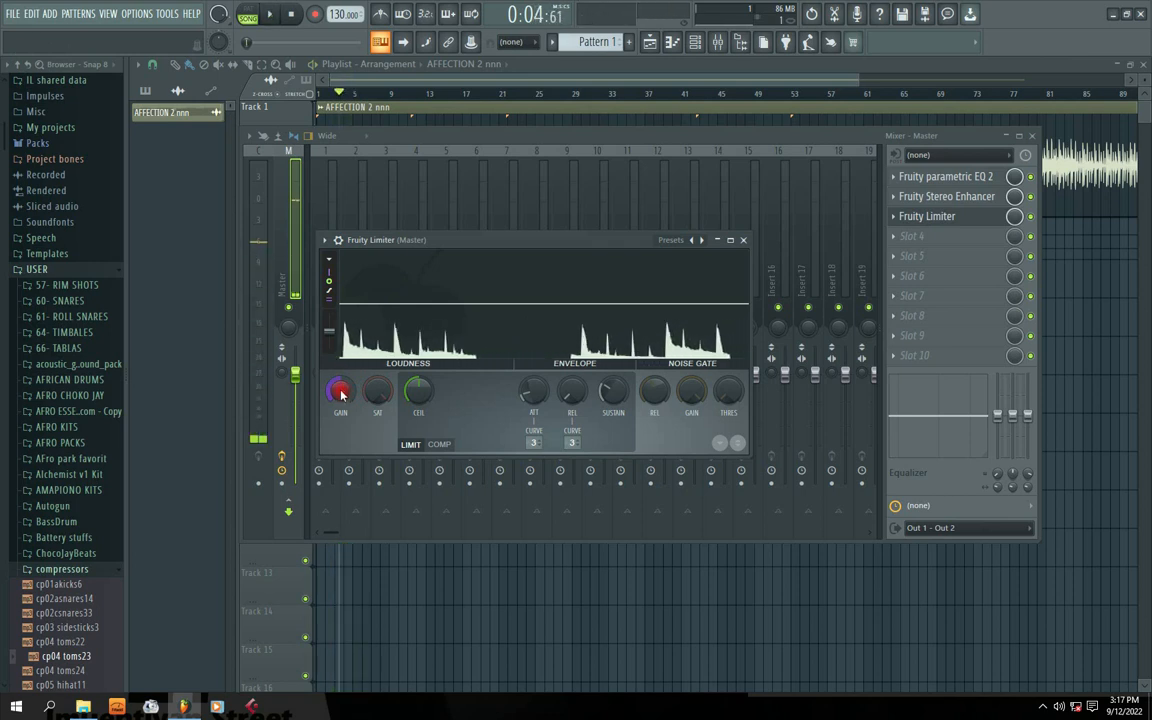
- Raise the Fruity Limiter's gain in stages, checking the Master peak level during playback
left_click_drag(340, 393, 352, 417)
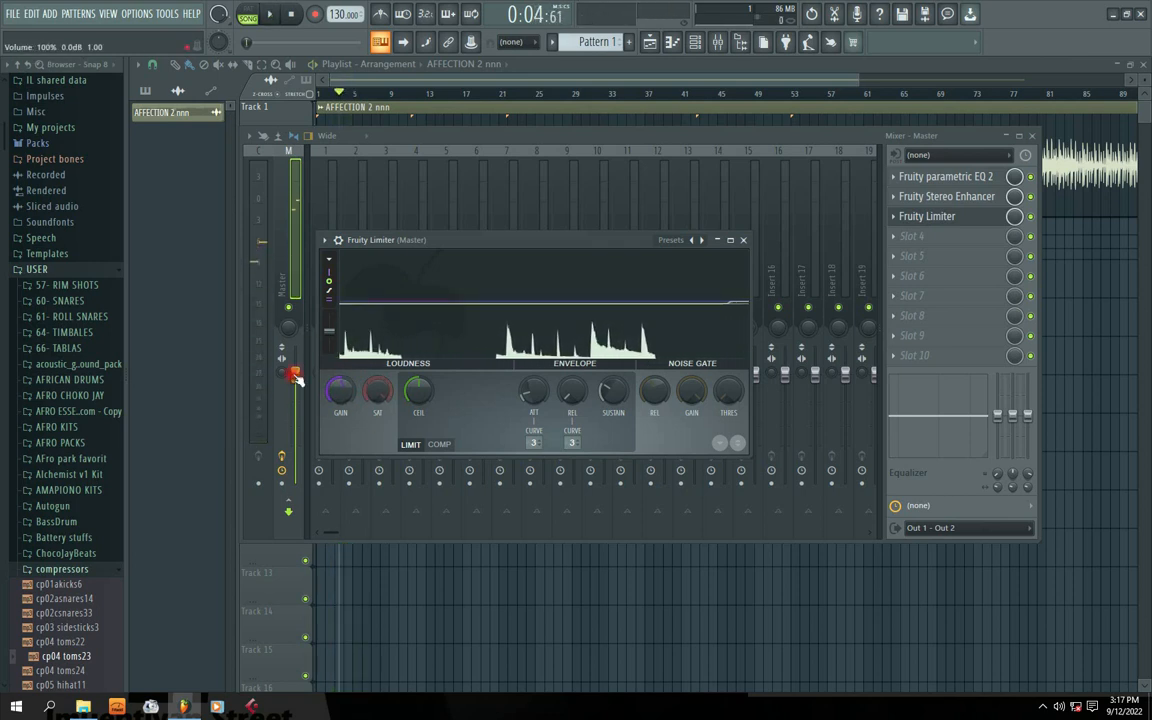
key("space")
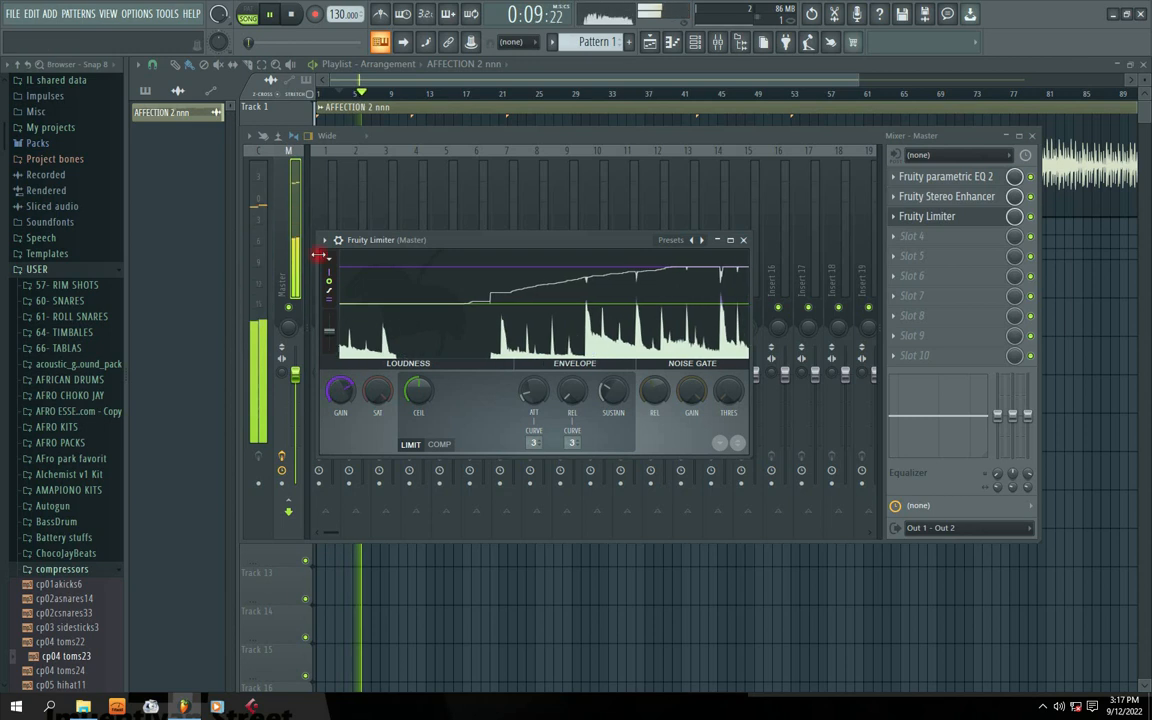
key("space")
key("space")
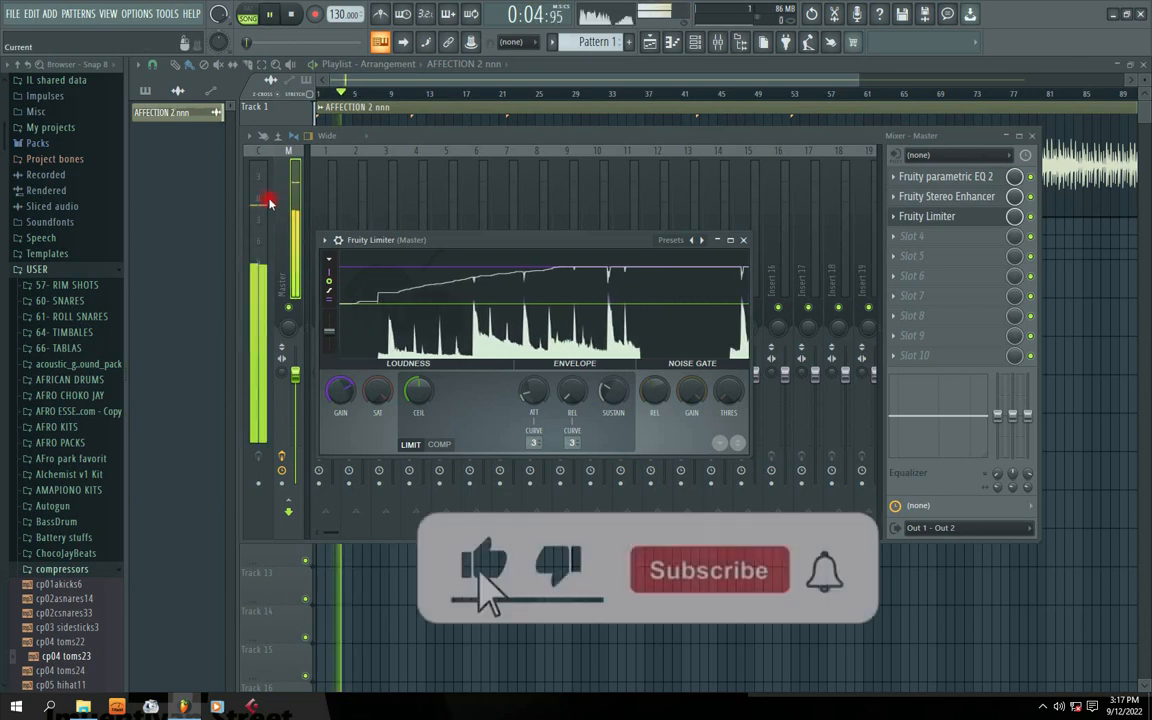
left_click_drag(341, 398, 341, 382)
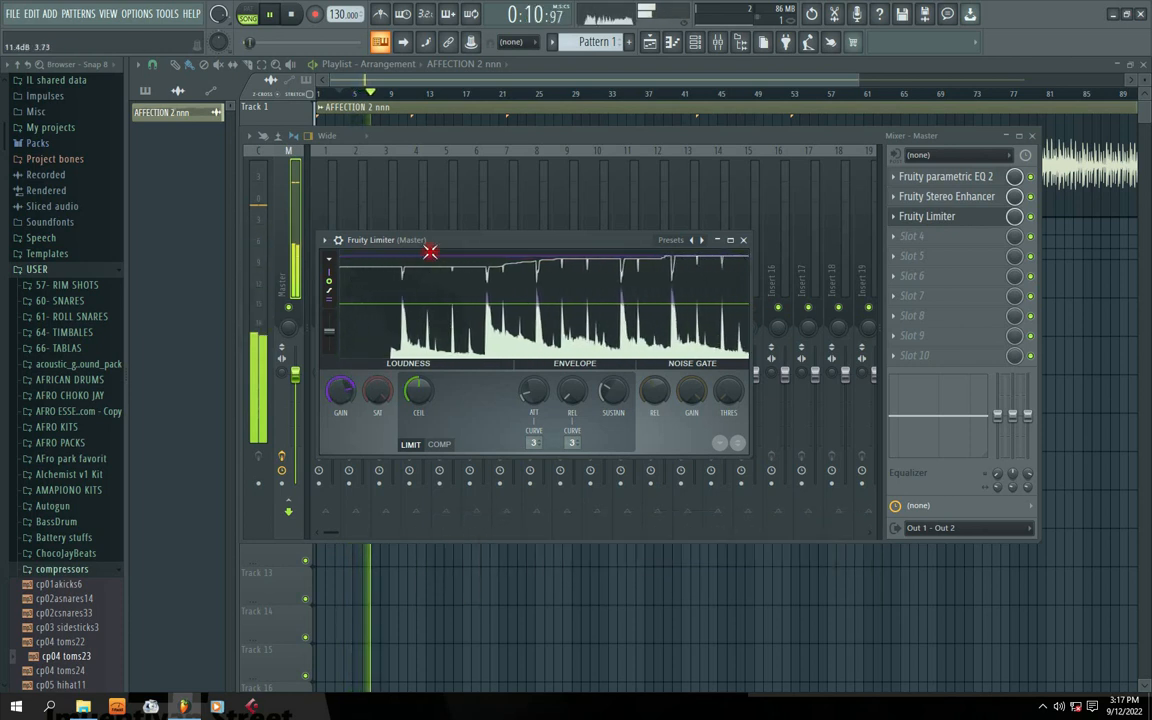
- Audition the limiter's effect on the song during playback, and close the Fruity Limiter
left_click_drag(431, 240, 462, 228)
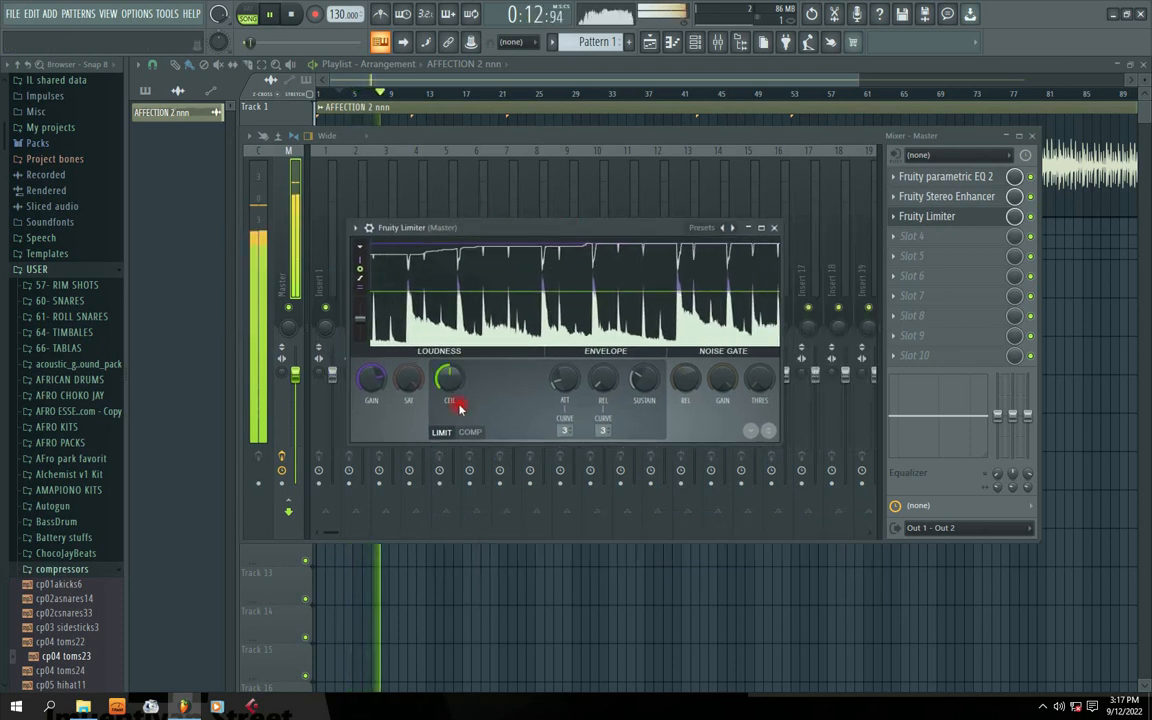
left_click_drag(478, 226, 524, 222)
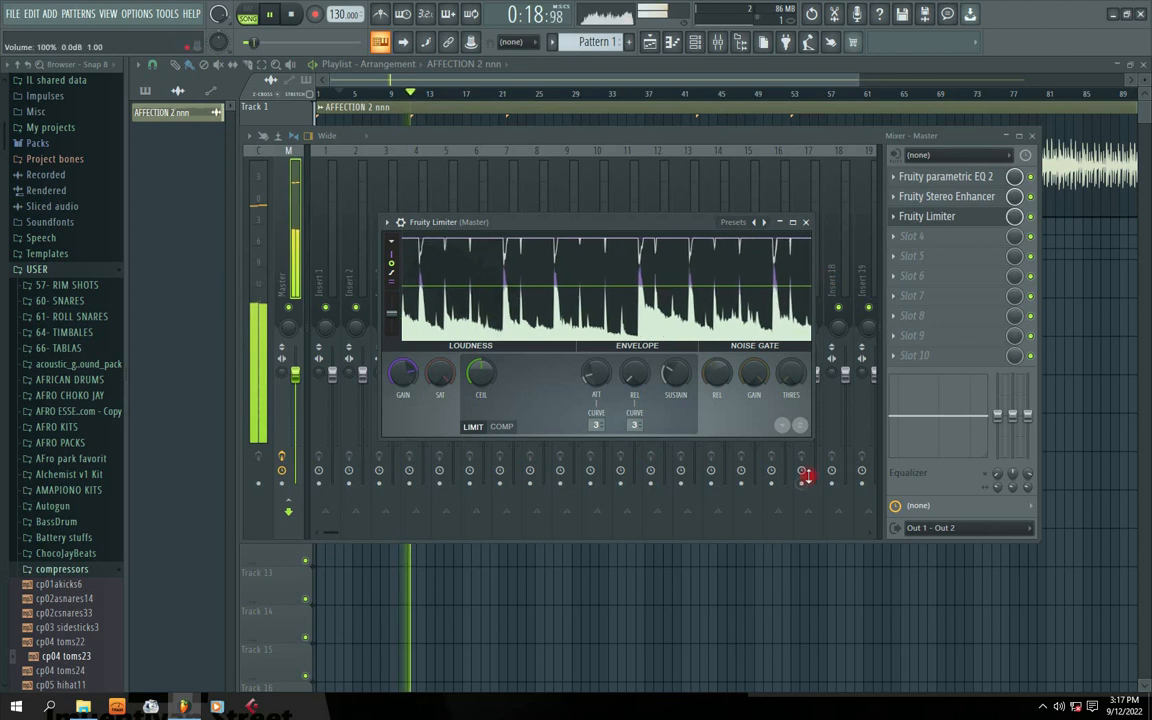
left_click(810, 438)
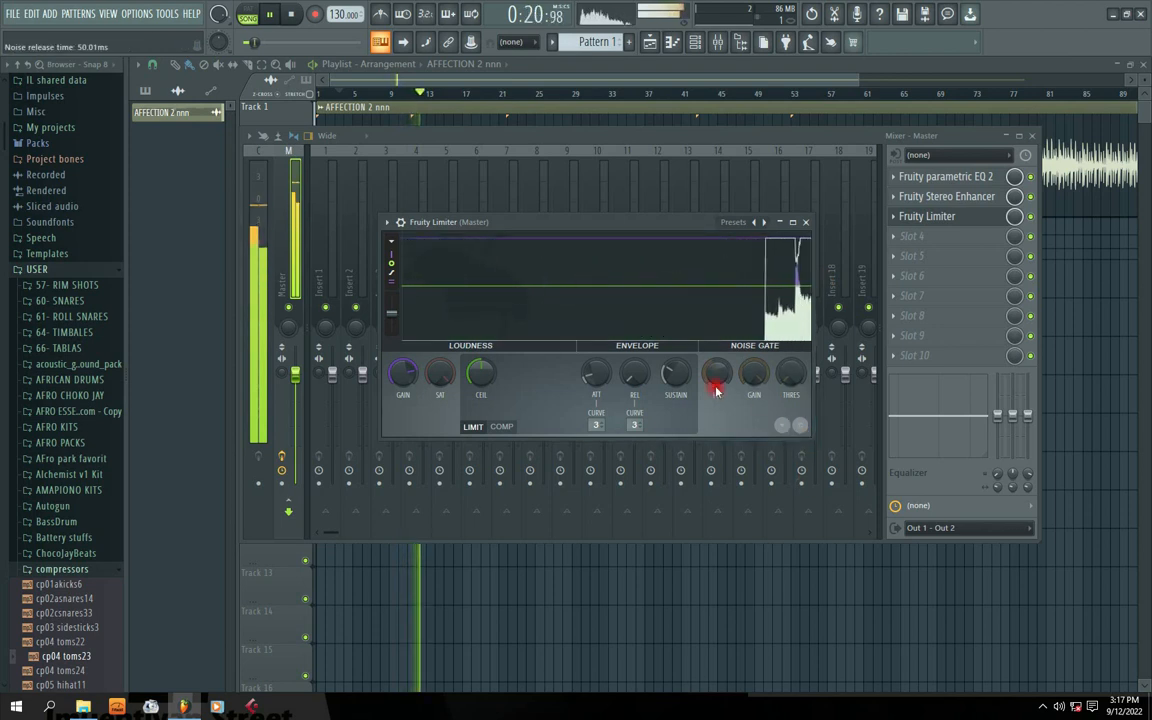
left_click_drag(544, 229, 463, 234)
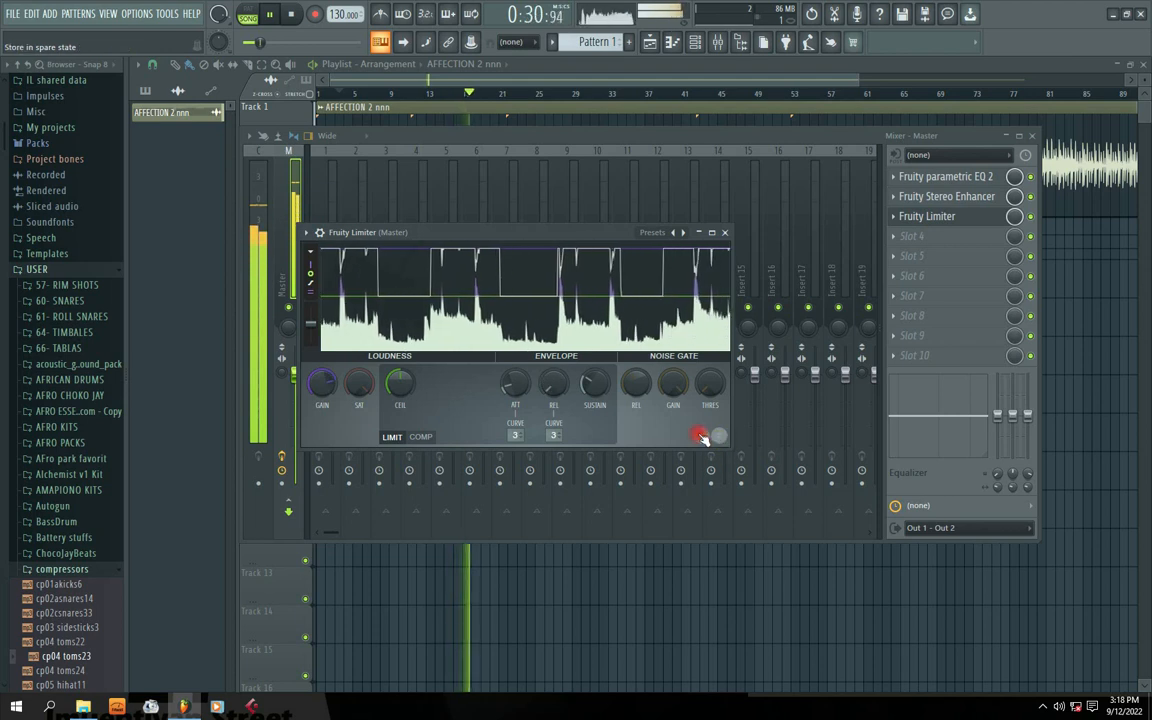
left_click_drag(500, 224, 626, 242)
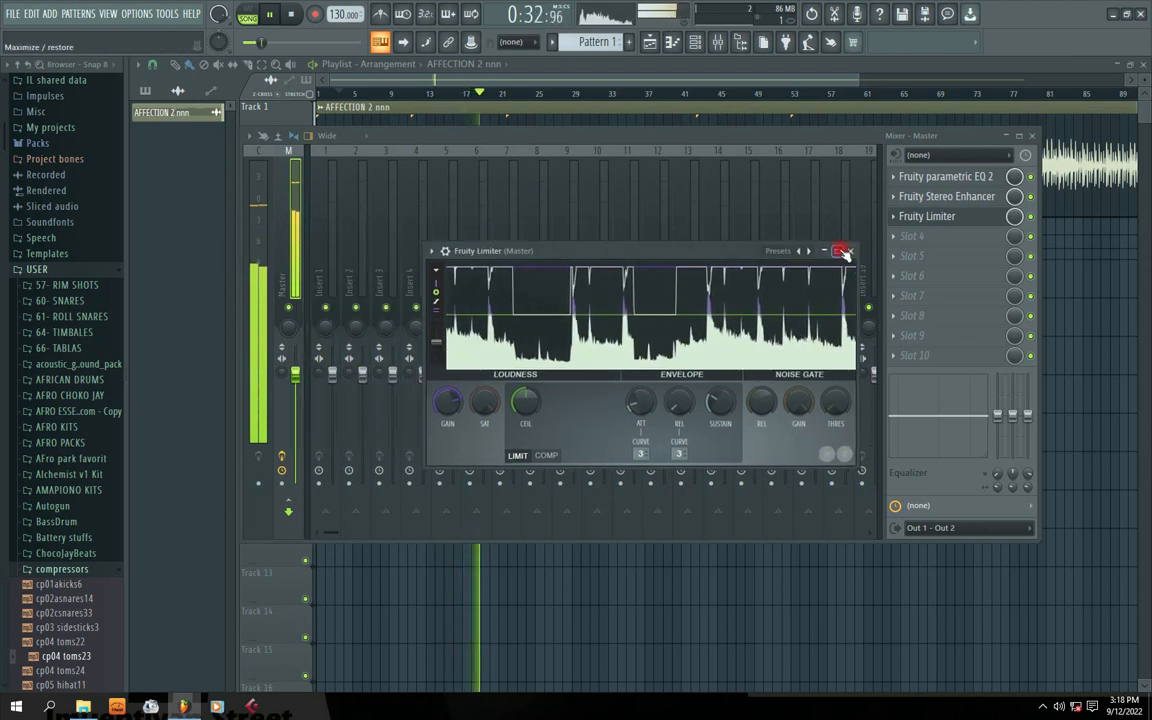
left_click(851, 253)
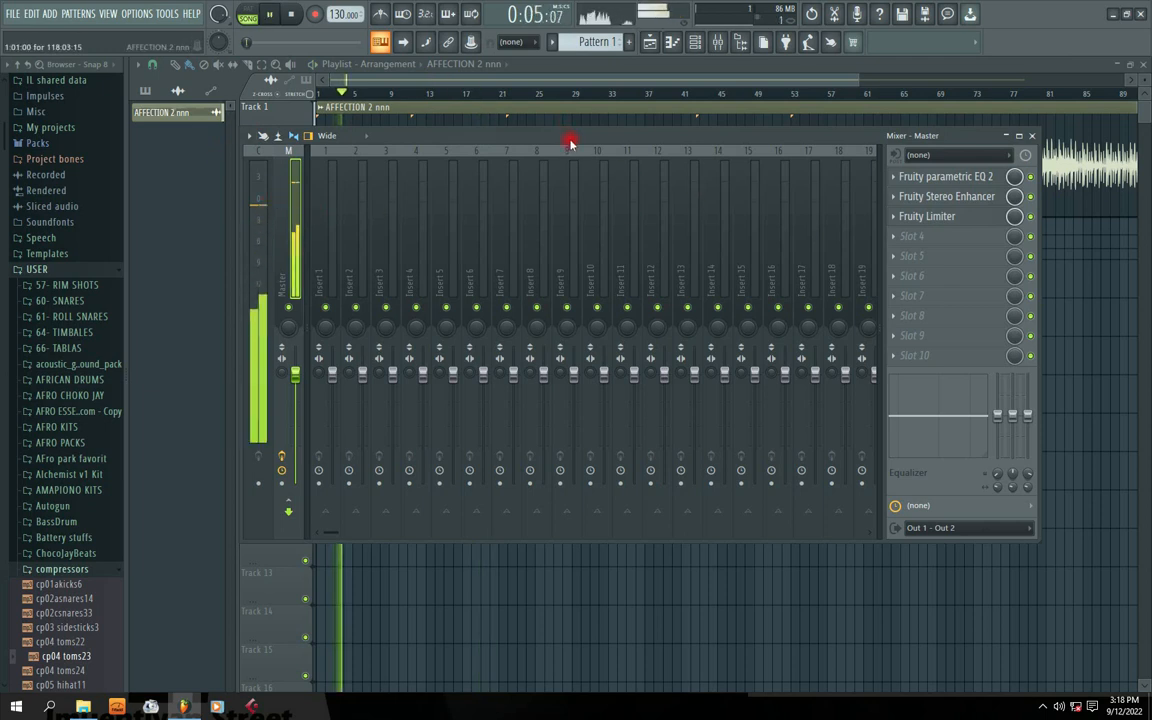
- Play the song with the Master track's effects switched on and off to compare the mastered and original sound
left_click_drag(571, 138, 625, 152)
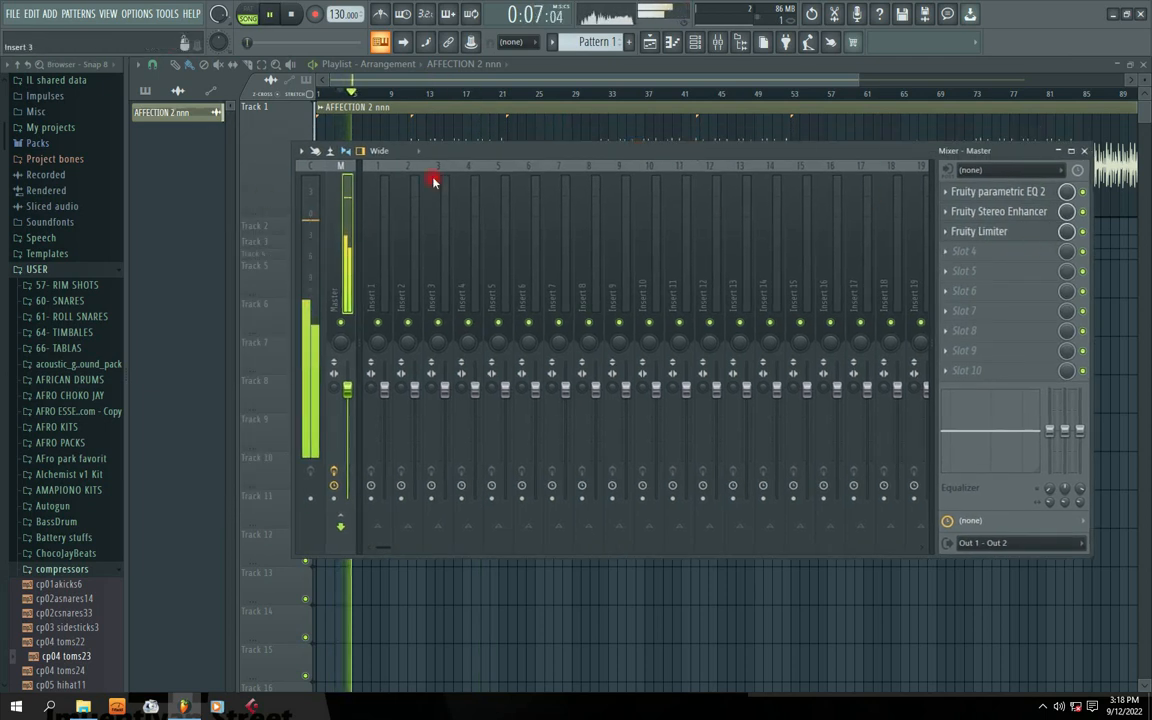
key("space")
left_click_drag(511, 153, 497, 151)
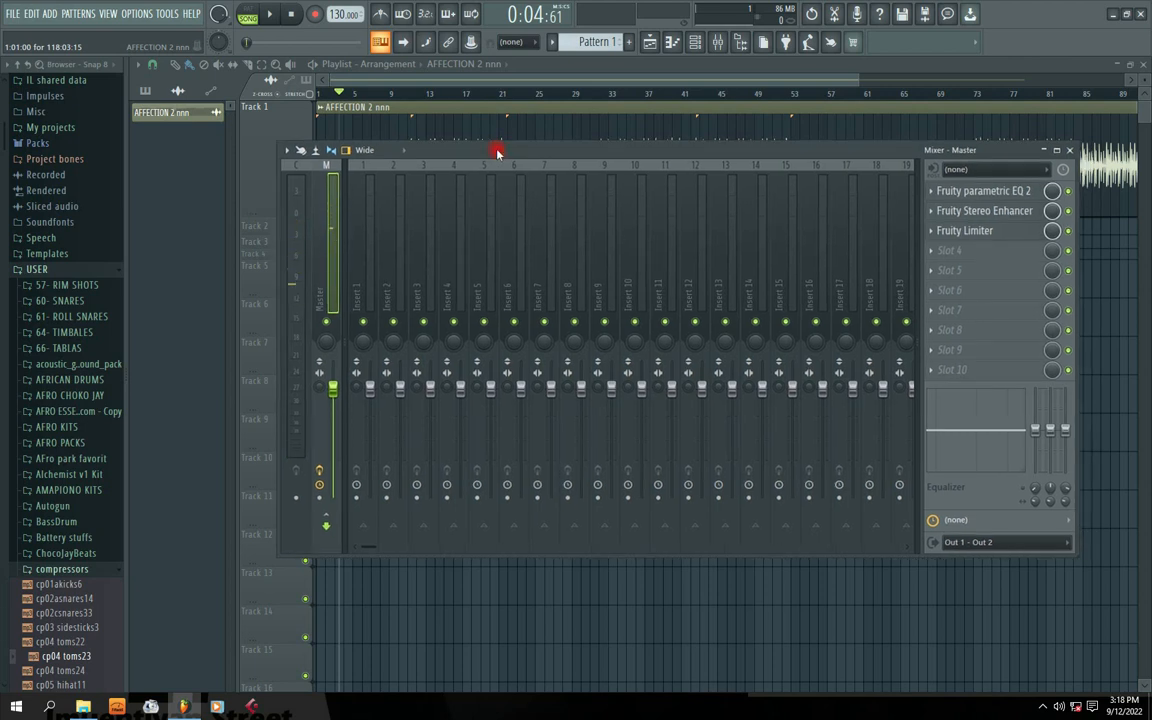
key("space")
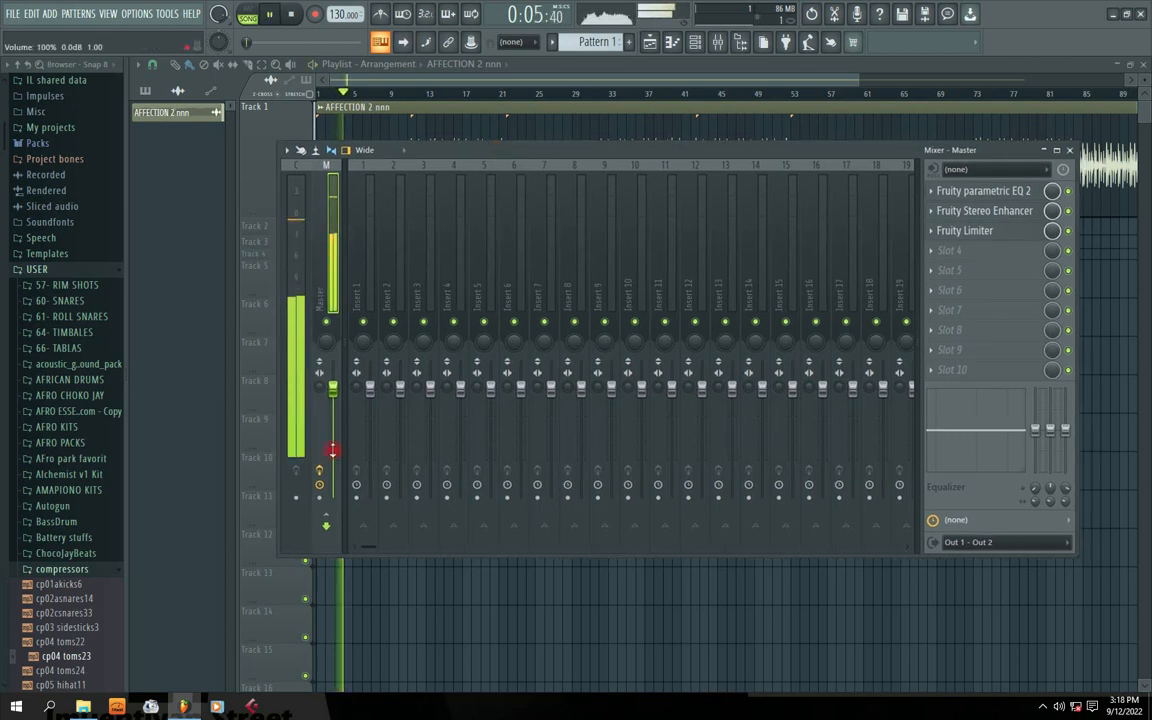
key("space")
key("space")
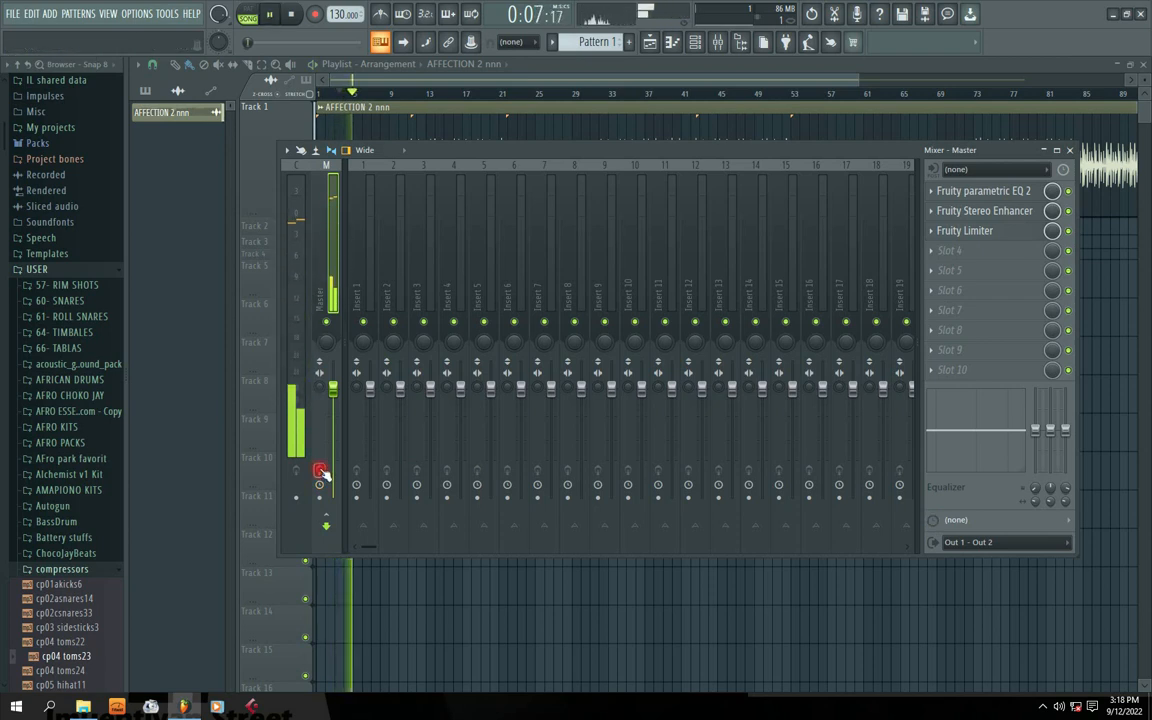
key("space")
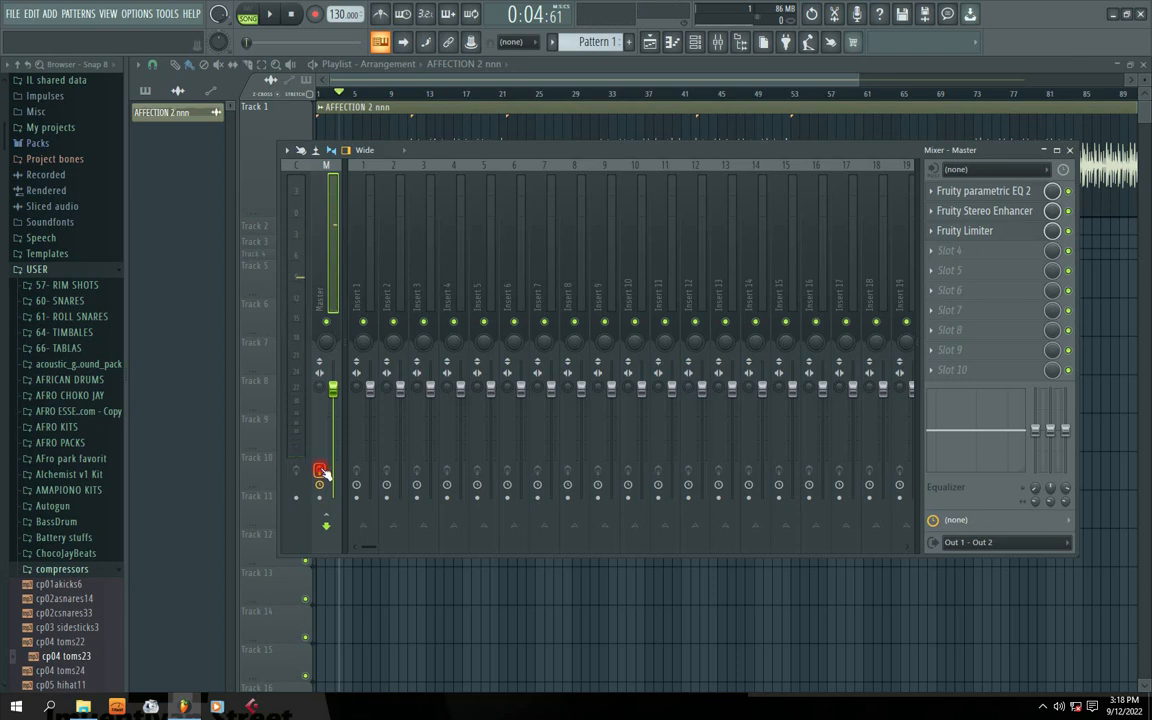
key("space")
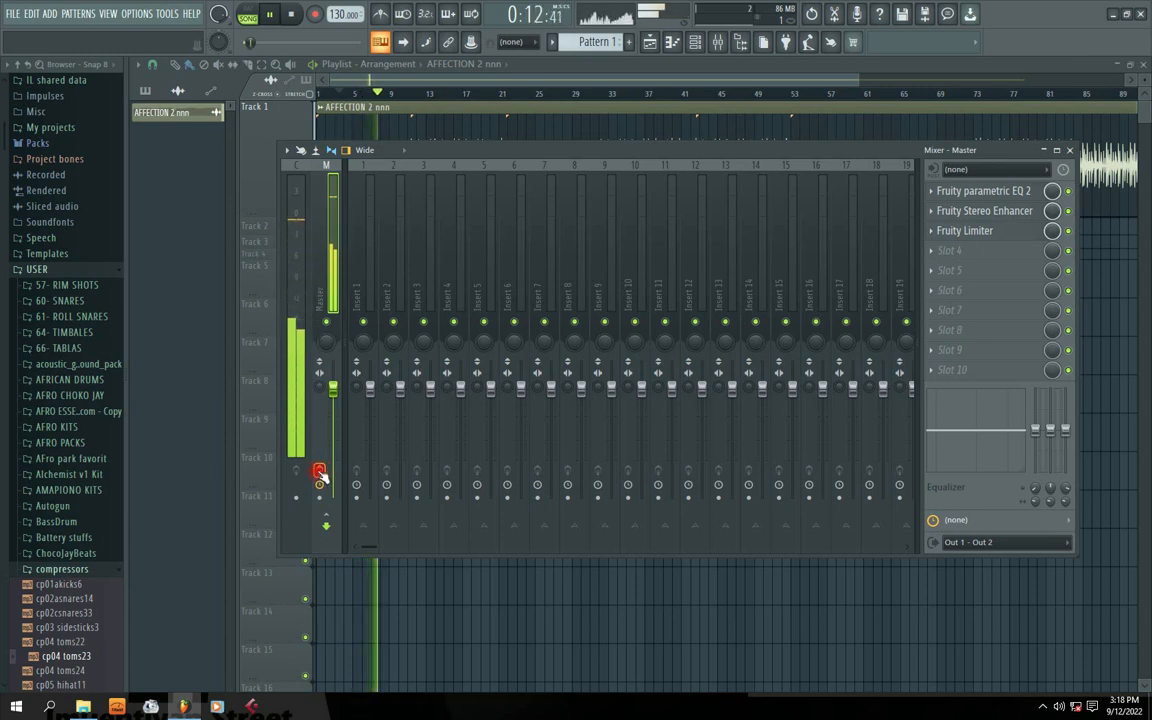
key("space")
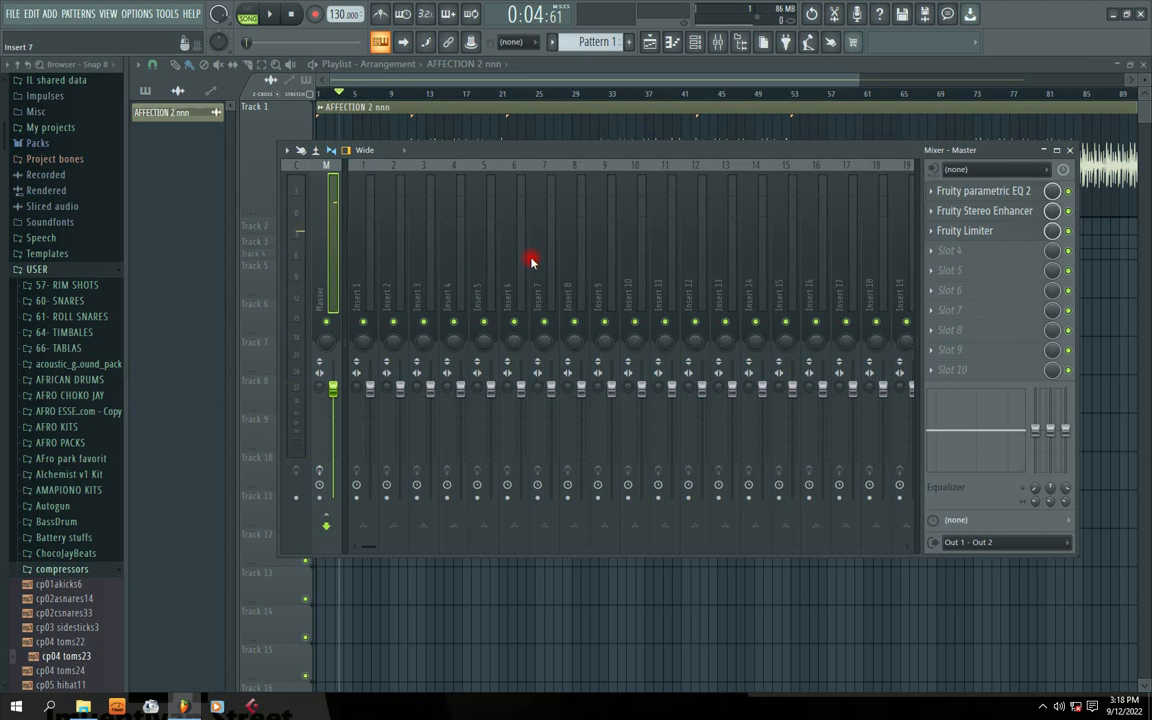
- Move the AFFECTION 2 nnn clip back to the start of the playlist and reduce the height of Track 1
left_click(788, 65)
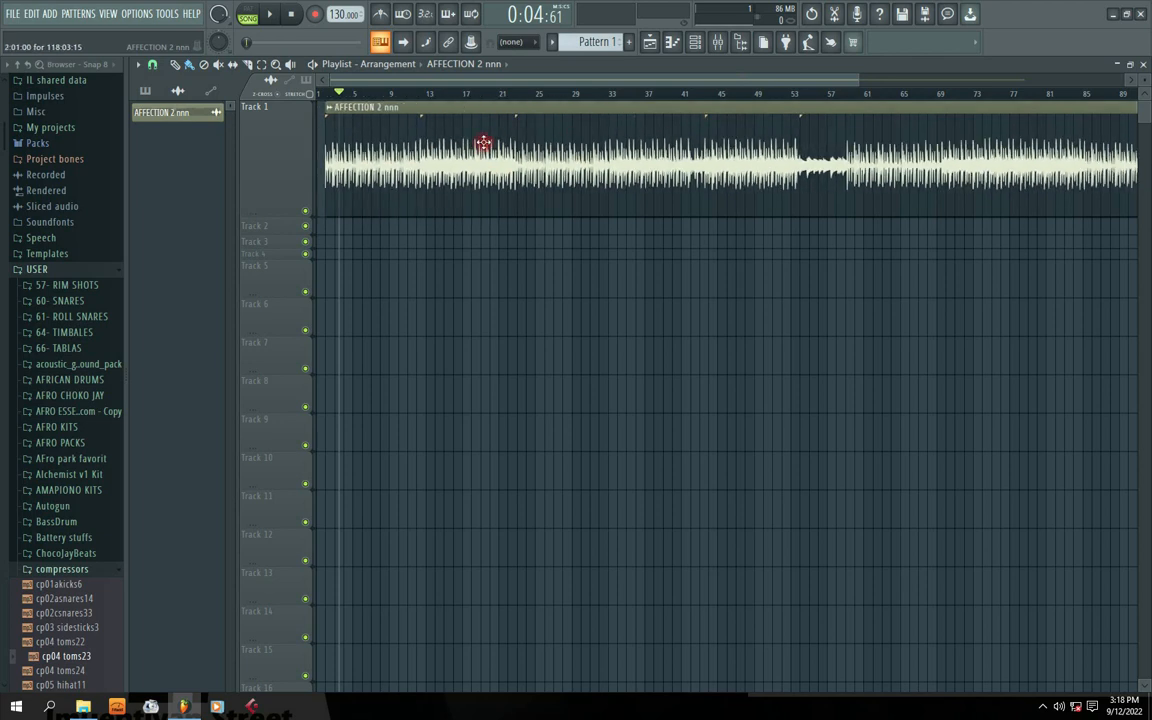
left_click_drag(483, 143, 458, 139)
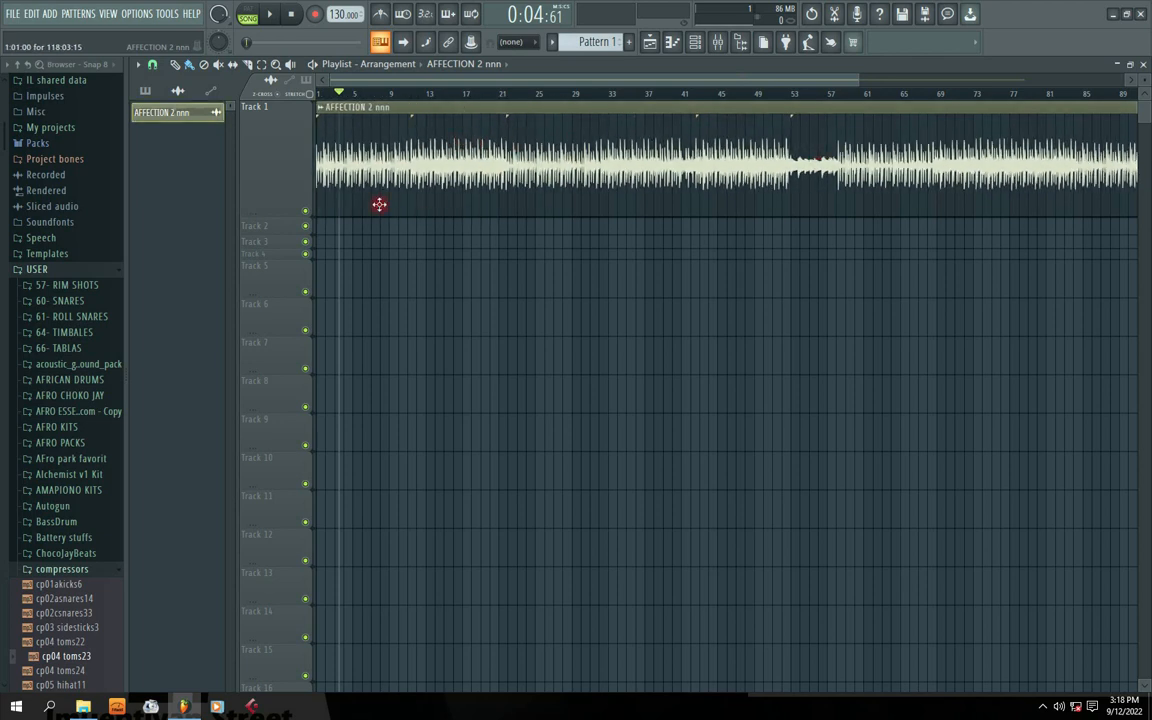
left_click_drag(275, 213, 277, 138)
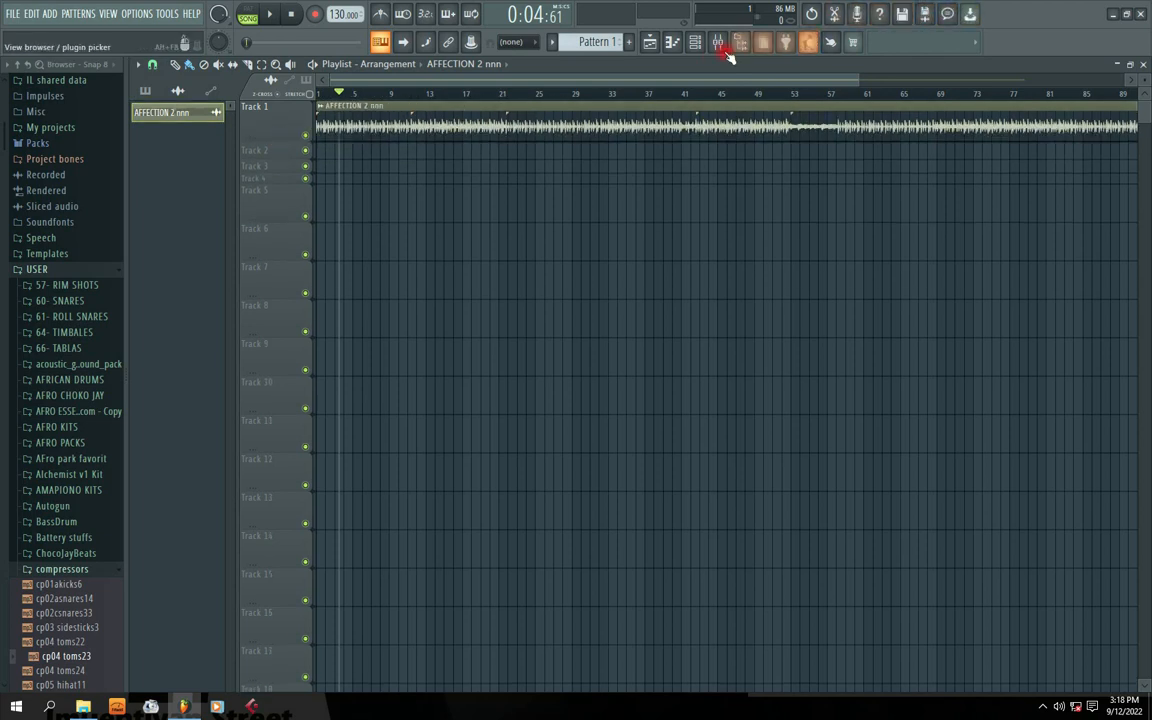
- Reopen the mixer and review the Fruity parametric EQ 2 curve on the Master track, and close the plugin
left_click(722, 42)
left_click_drag(630, 152, 674, 141)
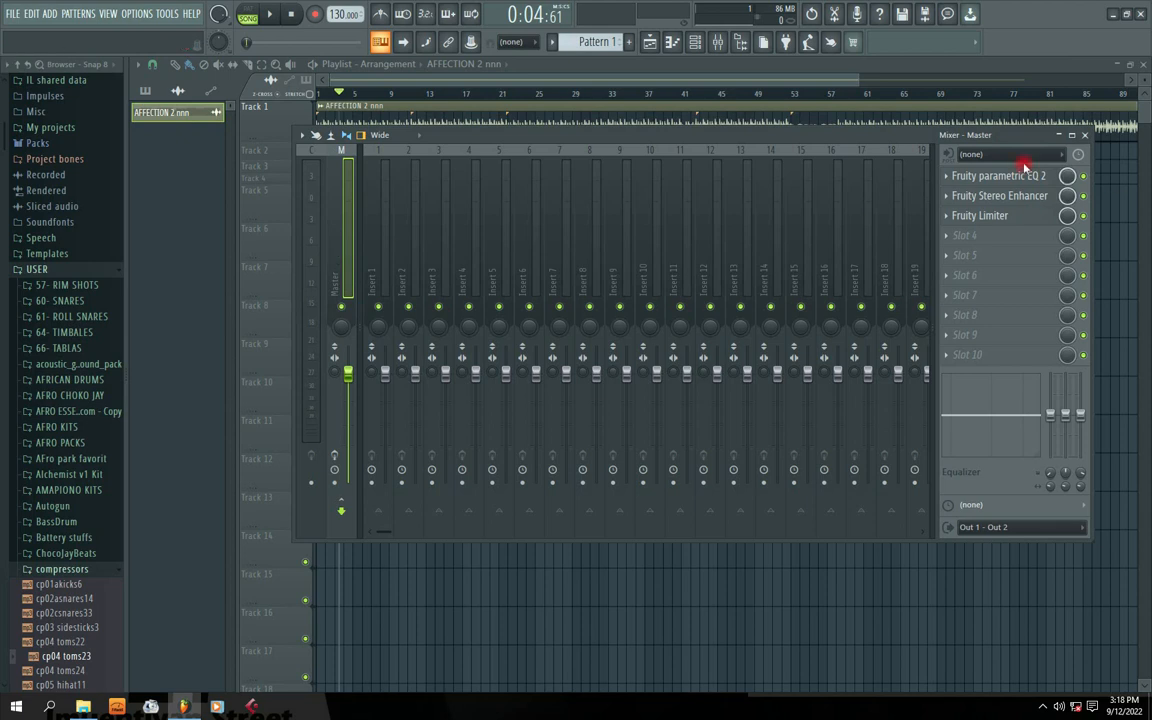
left_click(947, 177)
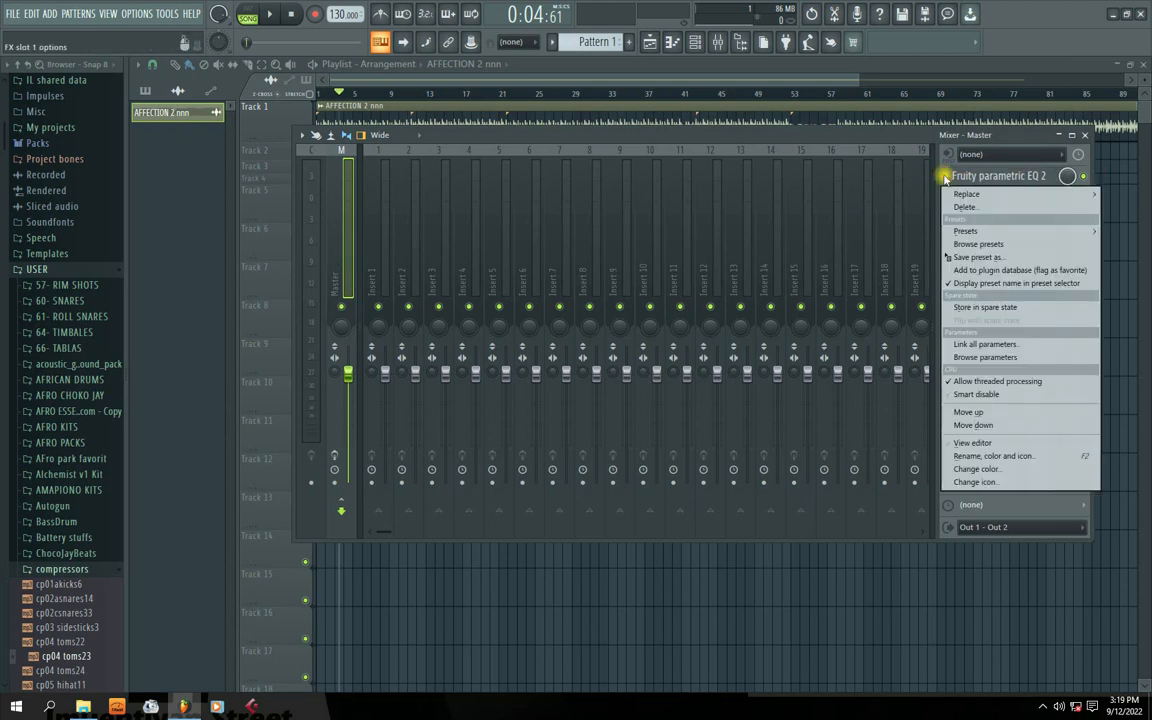
left_click(1008, 135)
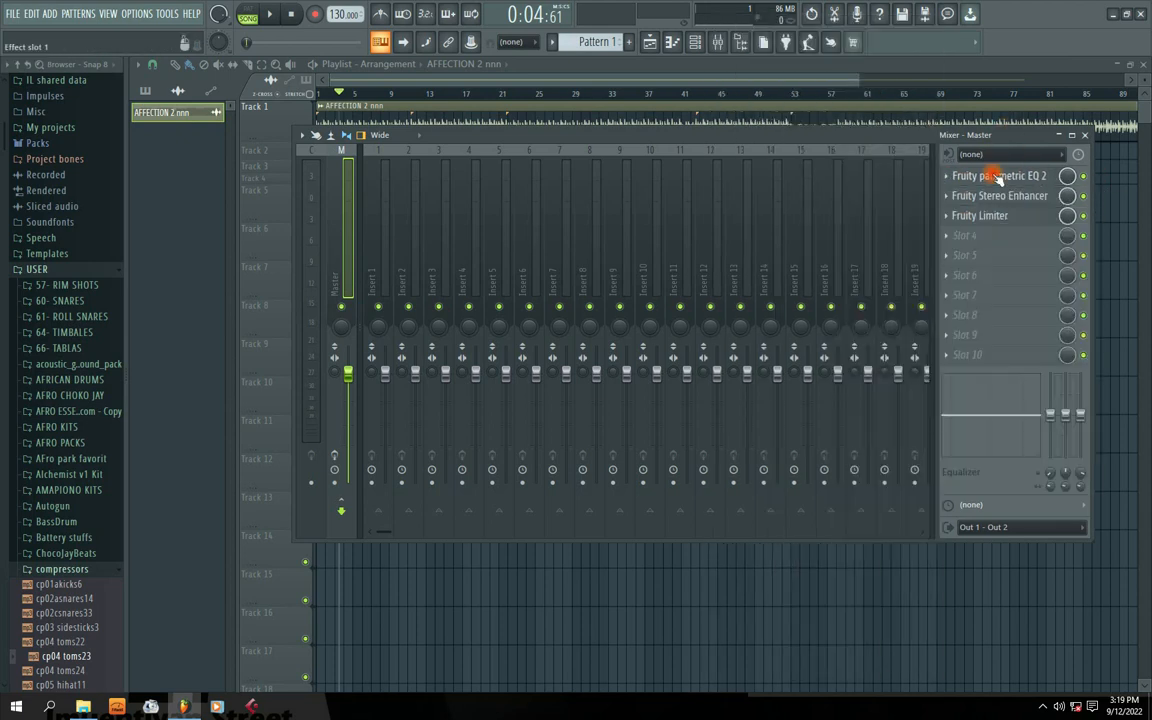
left_click(998, 177)
left_click_drag(558, 201, 553, 207)
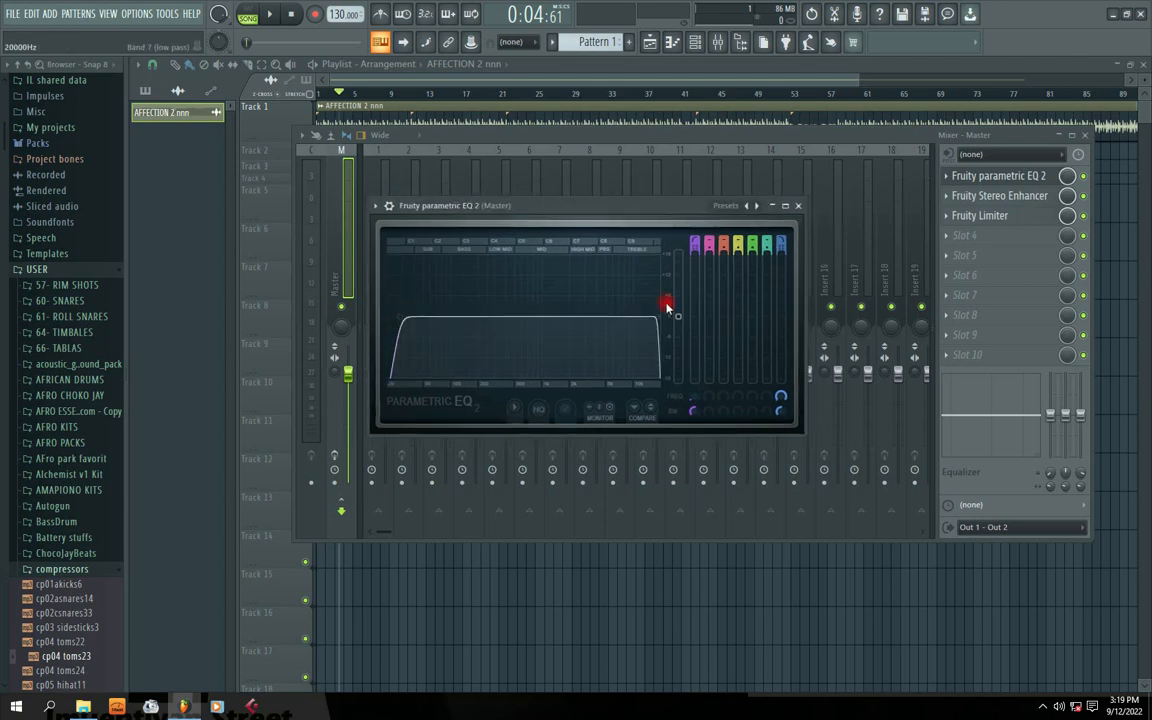
left_click(797, 205)
- Review the Fruity Stereo Enhancer settings on the Master track
left_click(1018, 195)
left_click_drag(560, 270, 554, 265)
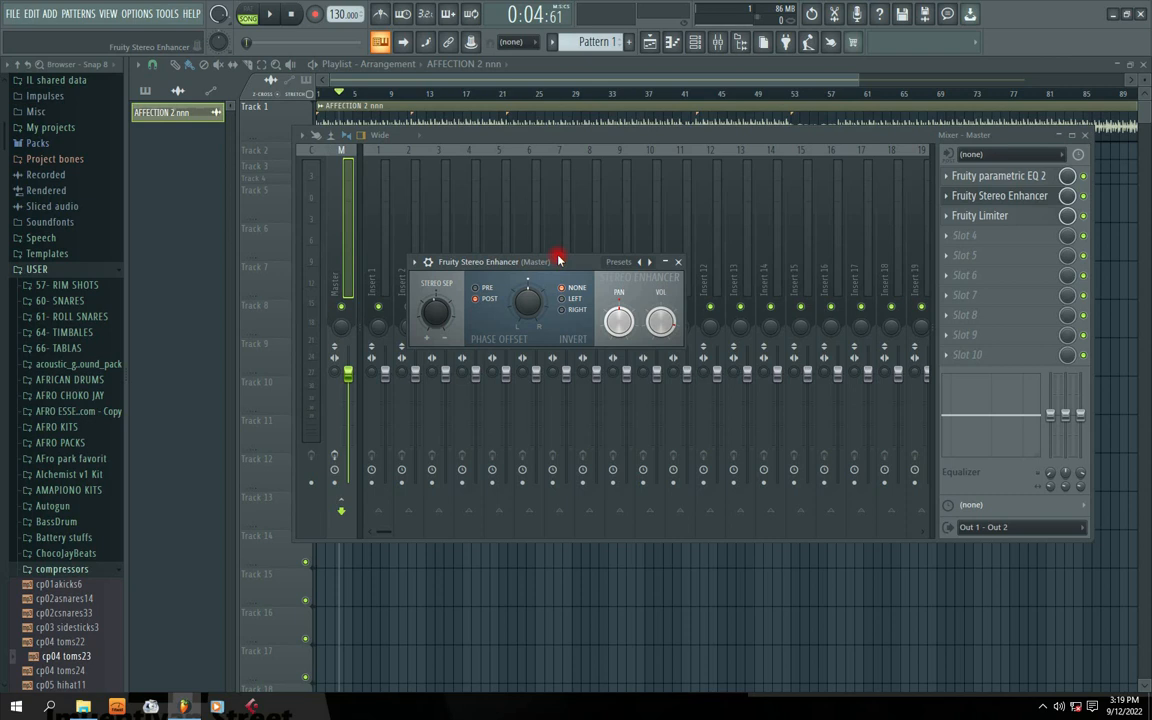
left_click_drag(576, 262, 509, 214)
- Review the Fruity Limiter on the Master track, checking its gain and the Master level while the song plays
left_click(980, 215)
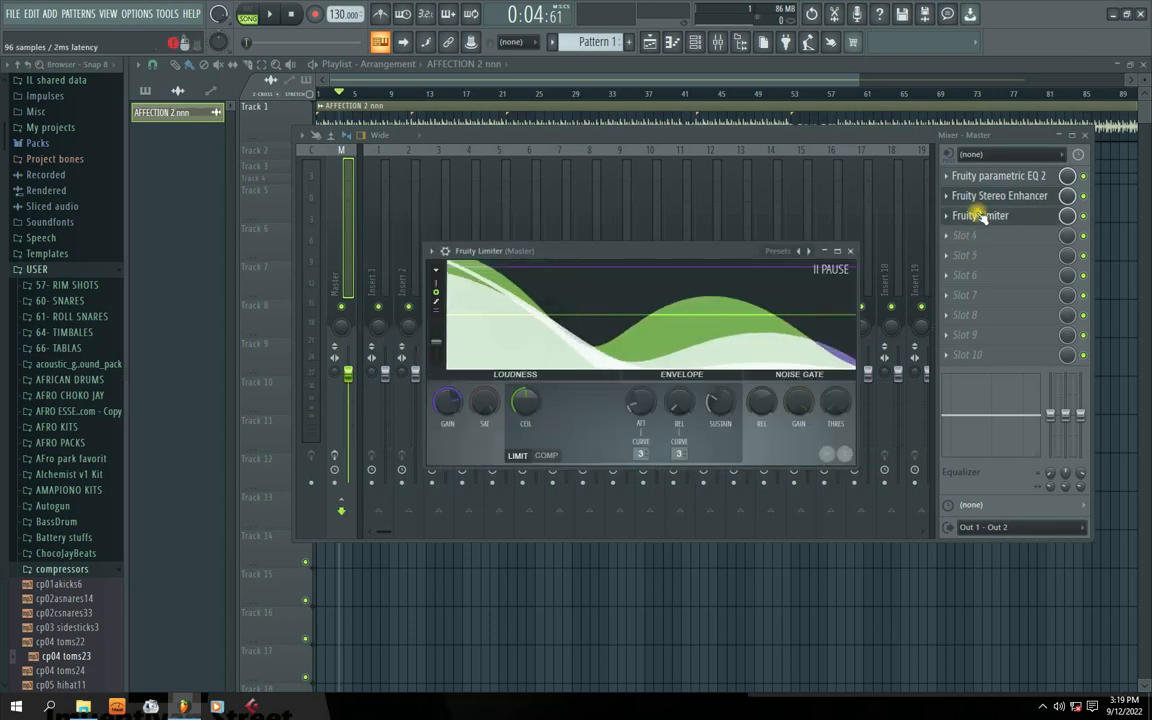
left_click_drag(650, 251, 610, 243)
left_click(750, 252)
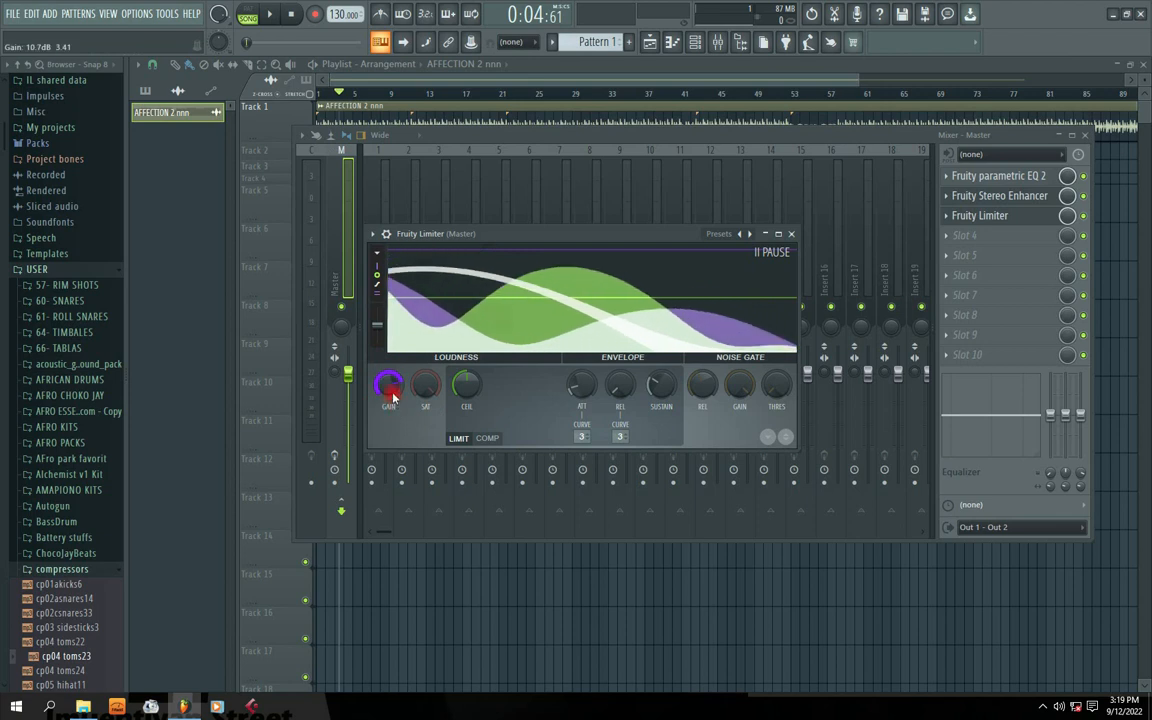
key("space")
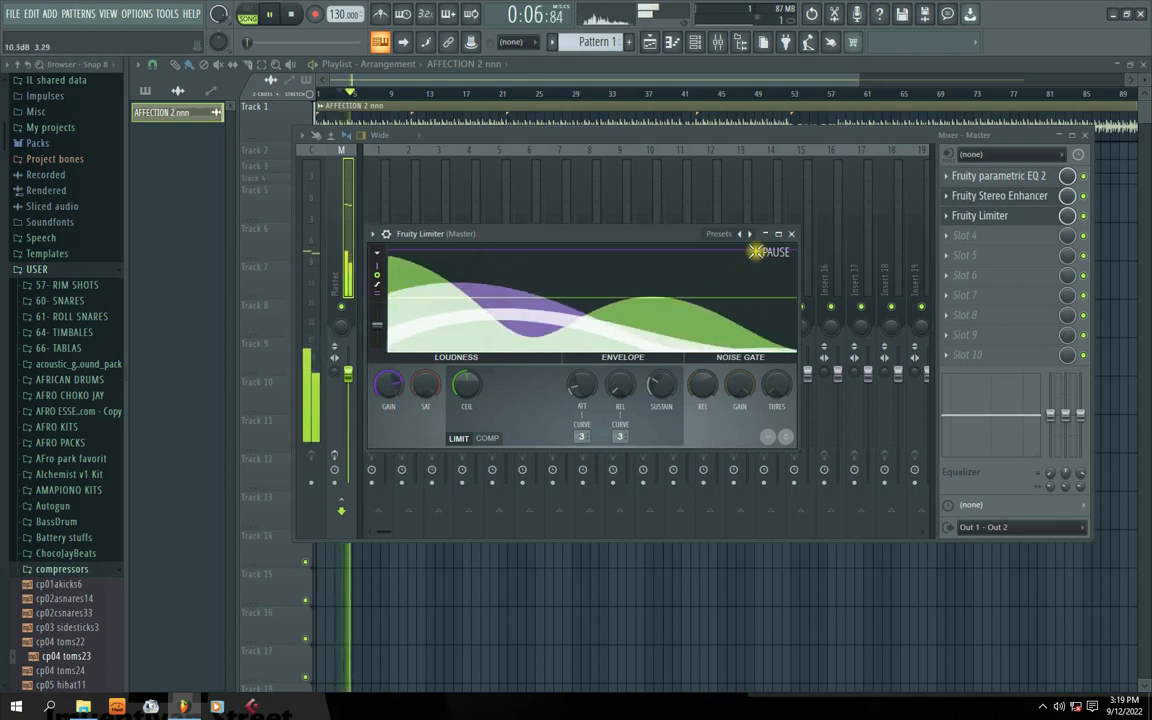
left_click(1084, 218)
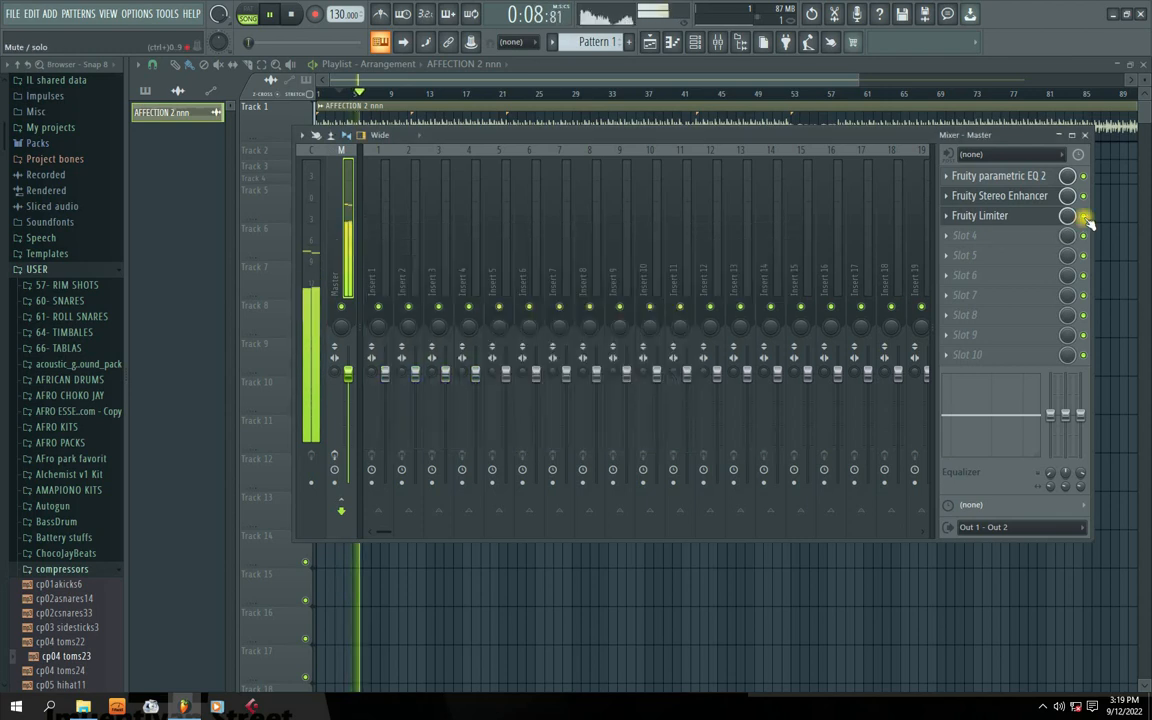
left_click(1042, 218)
left_click(1078, 219)
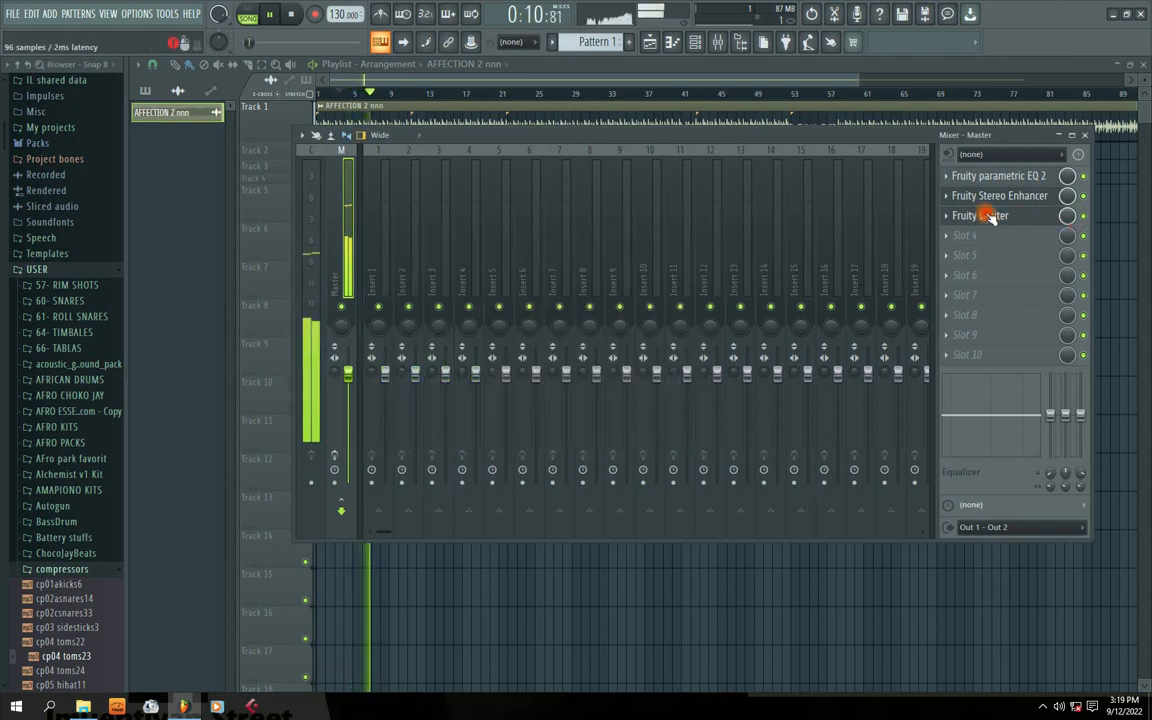
left_click(1059, 216)
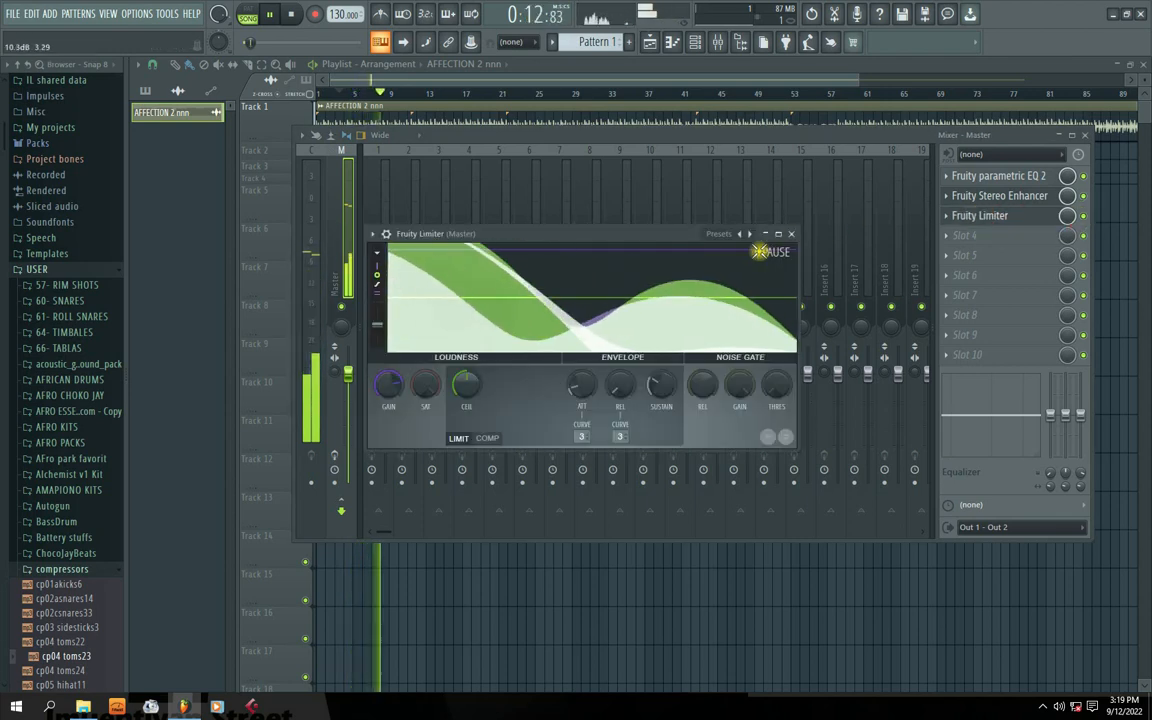
key("space")
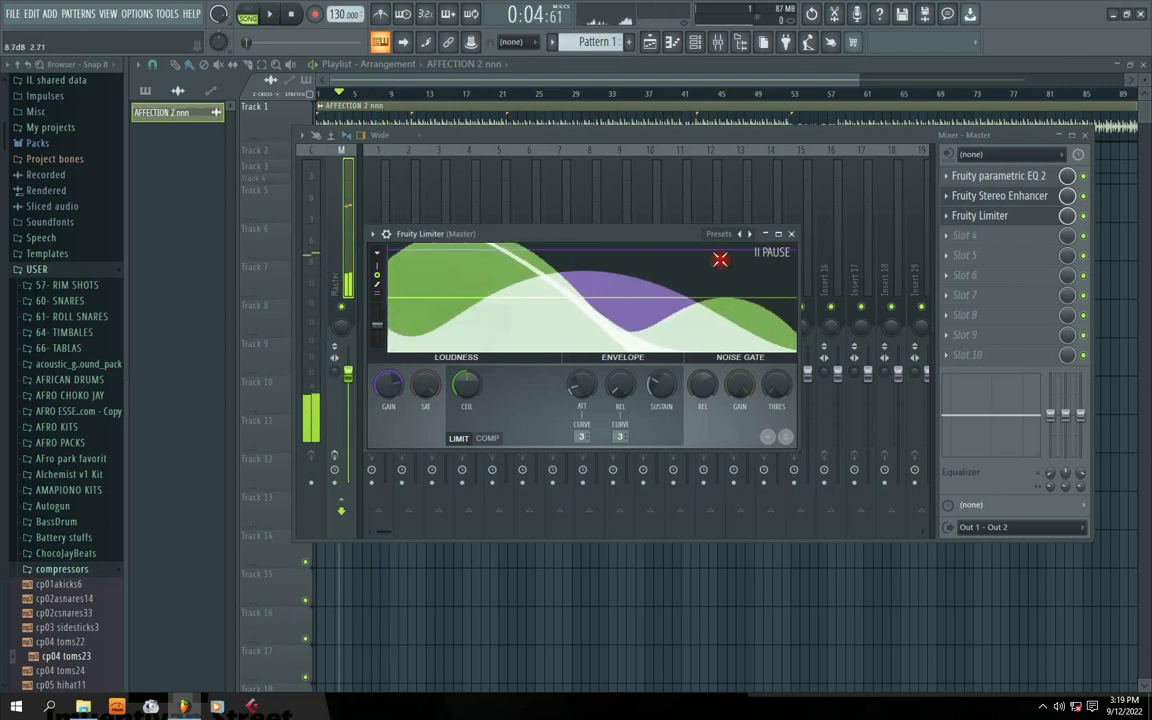
- Replay the song's opening with the Fruity Limiter open to watch its display and the Master level
key("space")
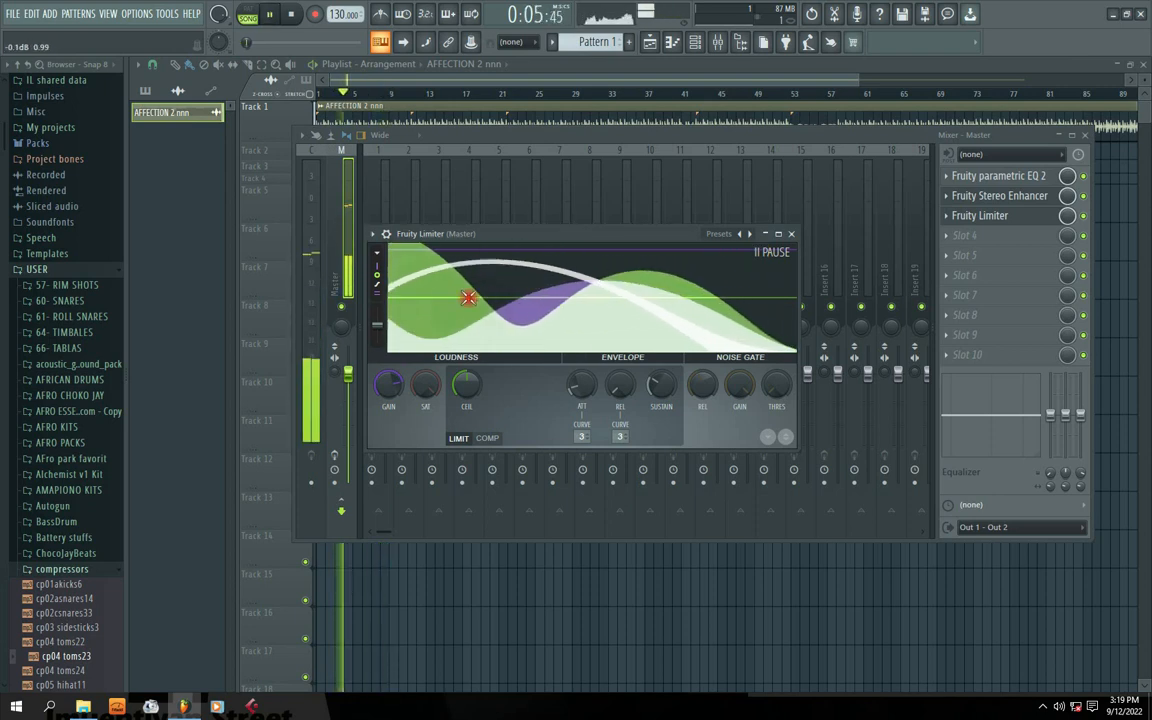
right_click(390, 386)
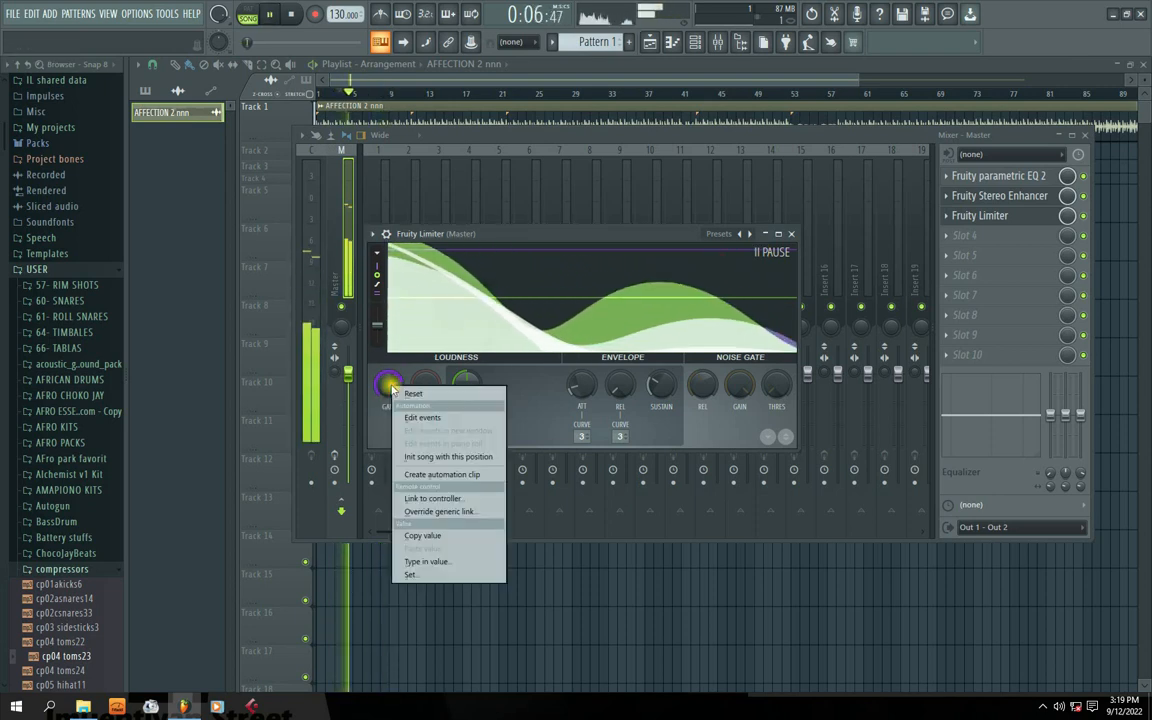
left_click(614, 238)
key("space")
key("space")
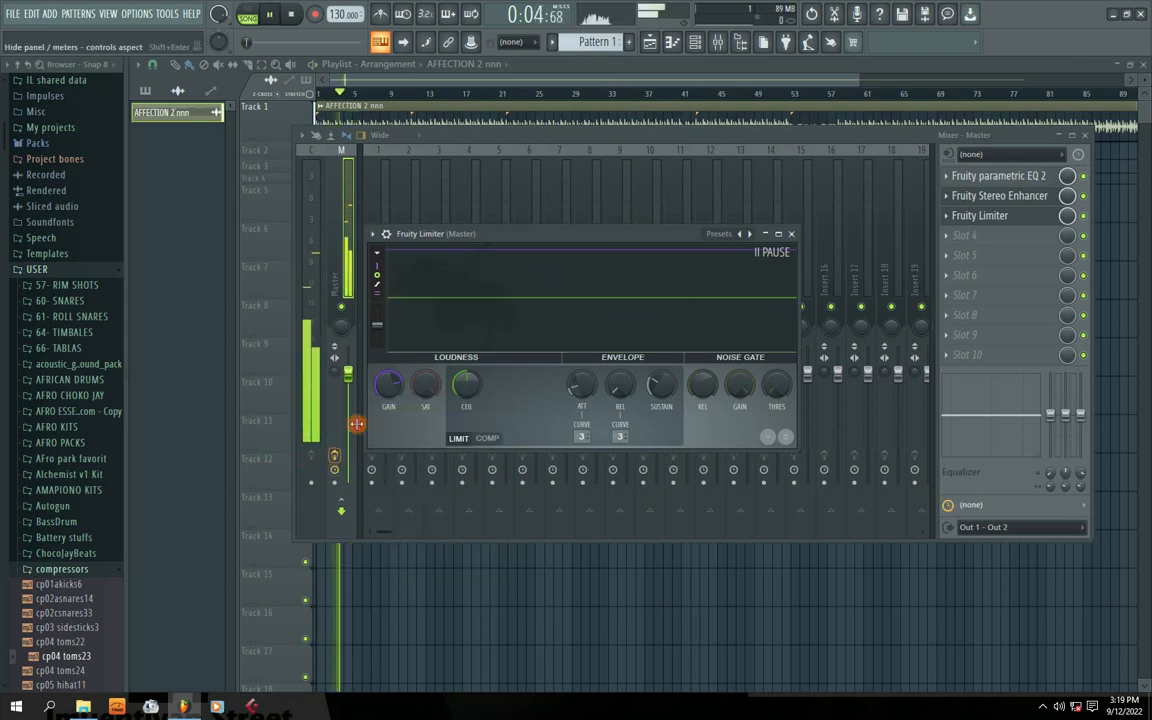
left_click(555, 239)
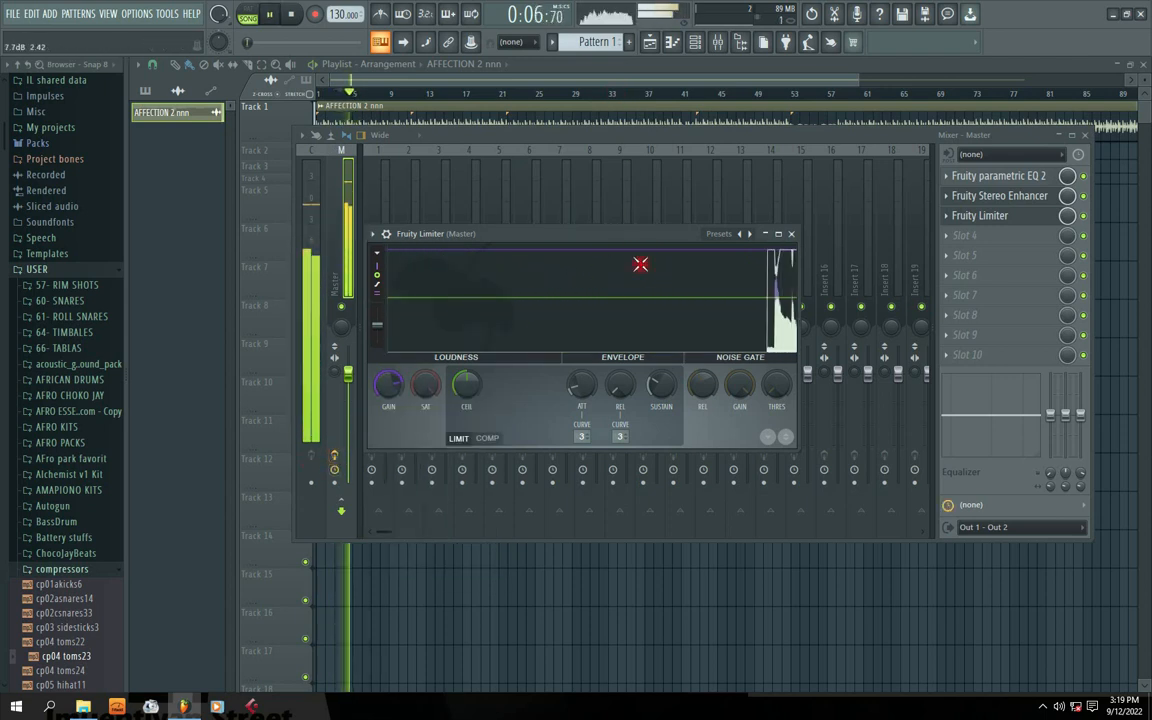
- Reset the Fruity Limiter's gain to 0.0 dB, and raise it again during playback until the Master peaks near 0 dB
left_click_drag(515, 240, 538, 224)
left_click(412, 370)
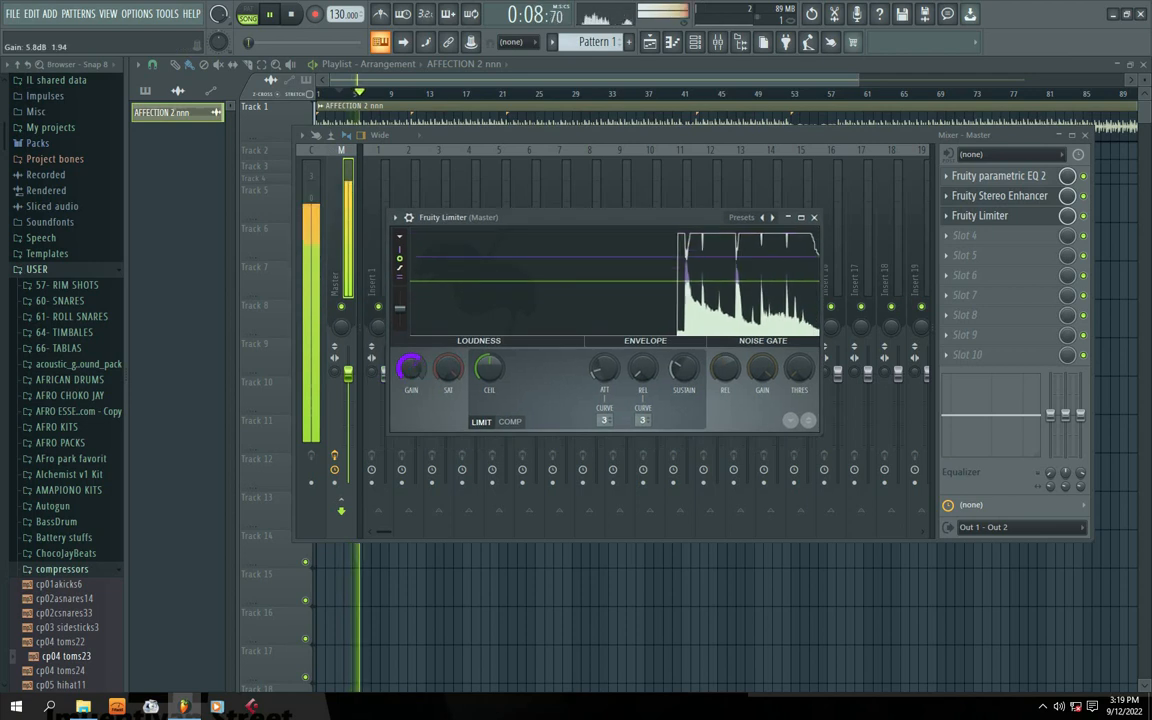
right_click(411, 371)
left_click(409, 380)
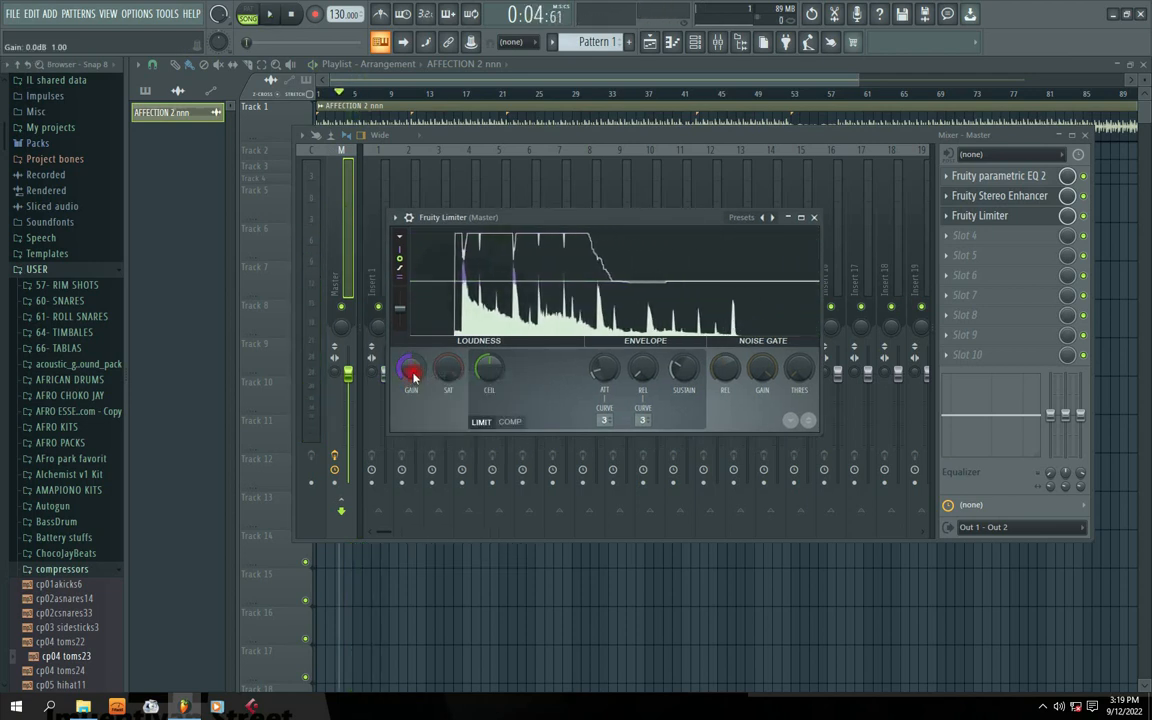
key("space")
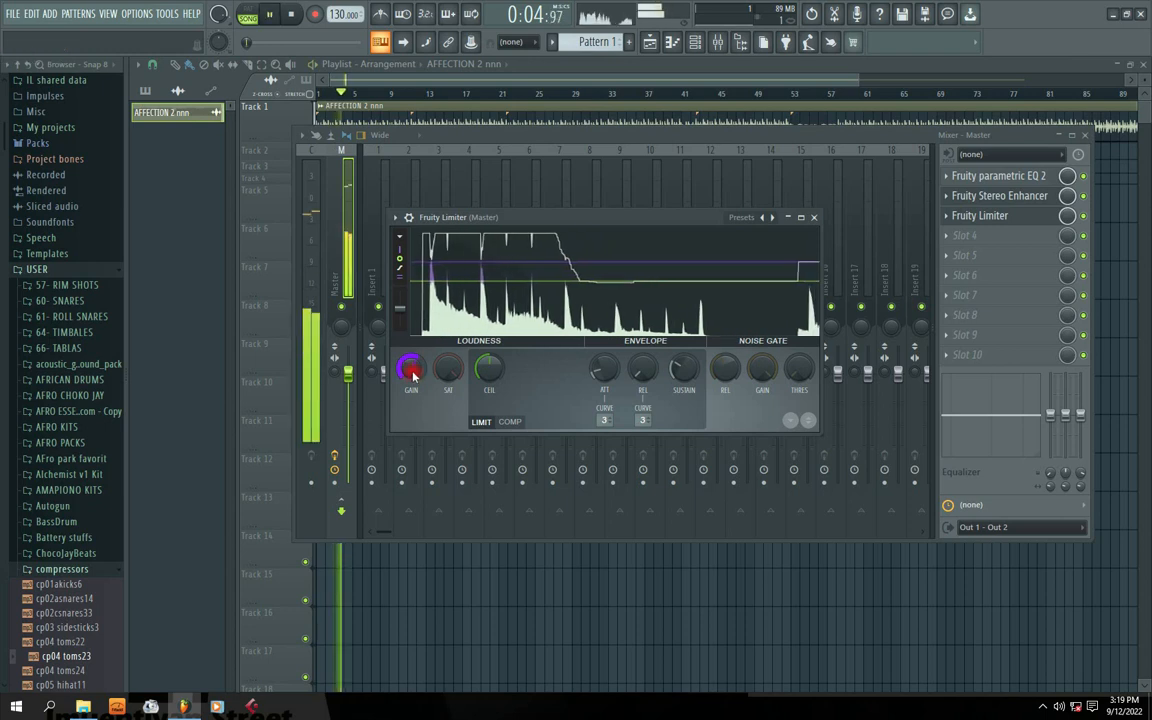
mouse_move(411, 370)
left_mouse_down()
mouse_move(411, 395)
mouse_move(411, 356)
left_mouse_up()
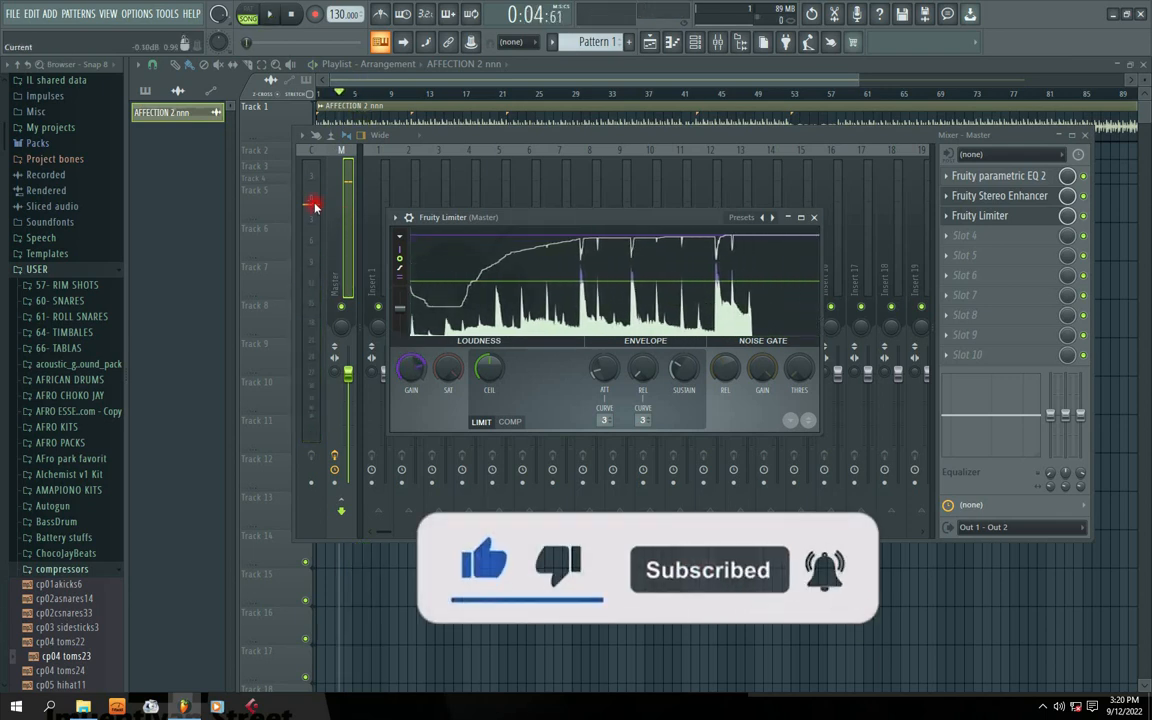
- Play the song's opening again to check the limited signal and the Master peak level
key("space")
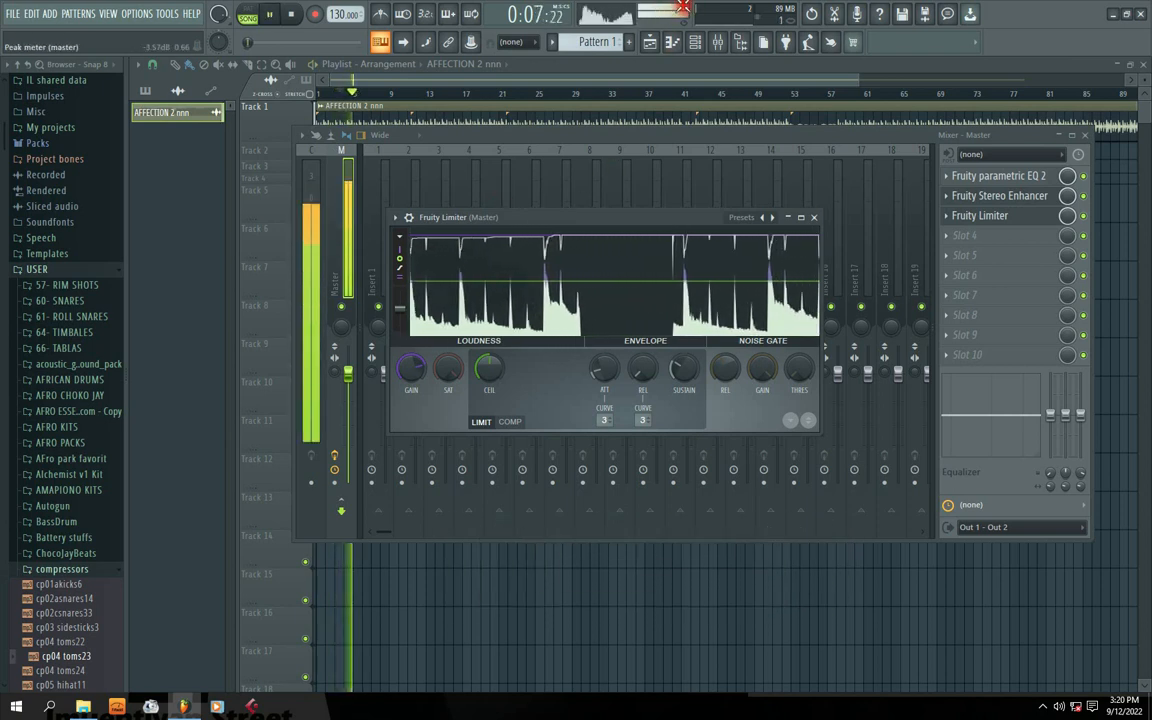
left_click_drag(597, 216, 598, 216)
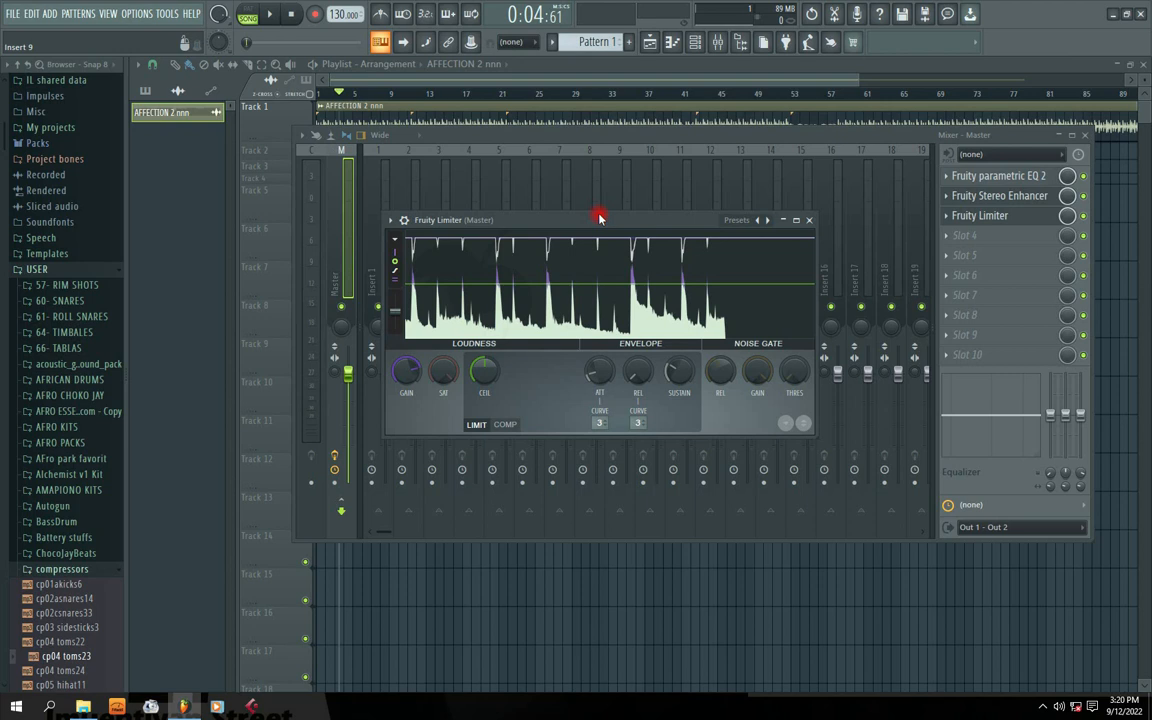
key("space")
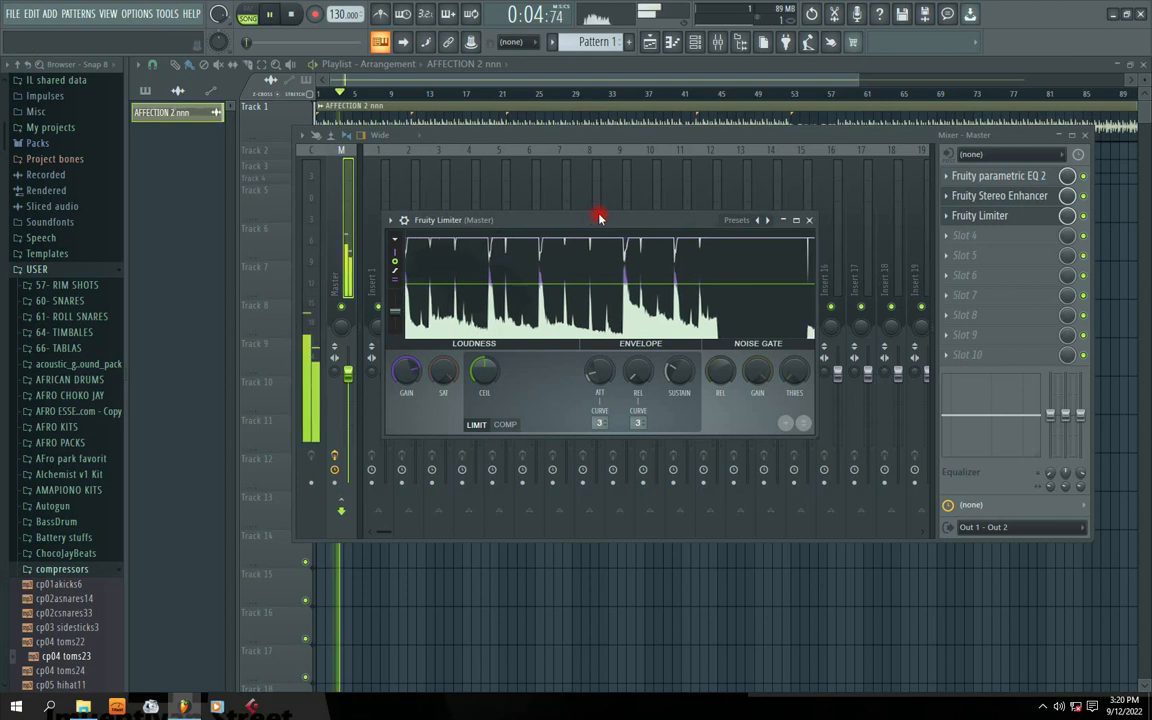
left_click_drag(598, 217, 583, 165)
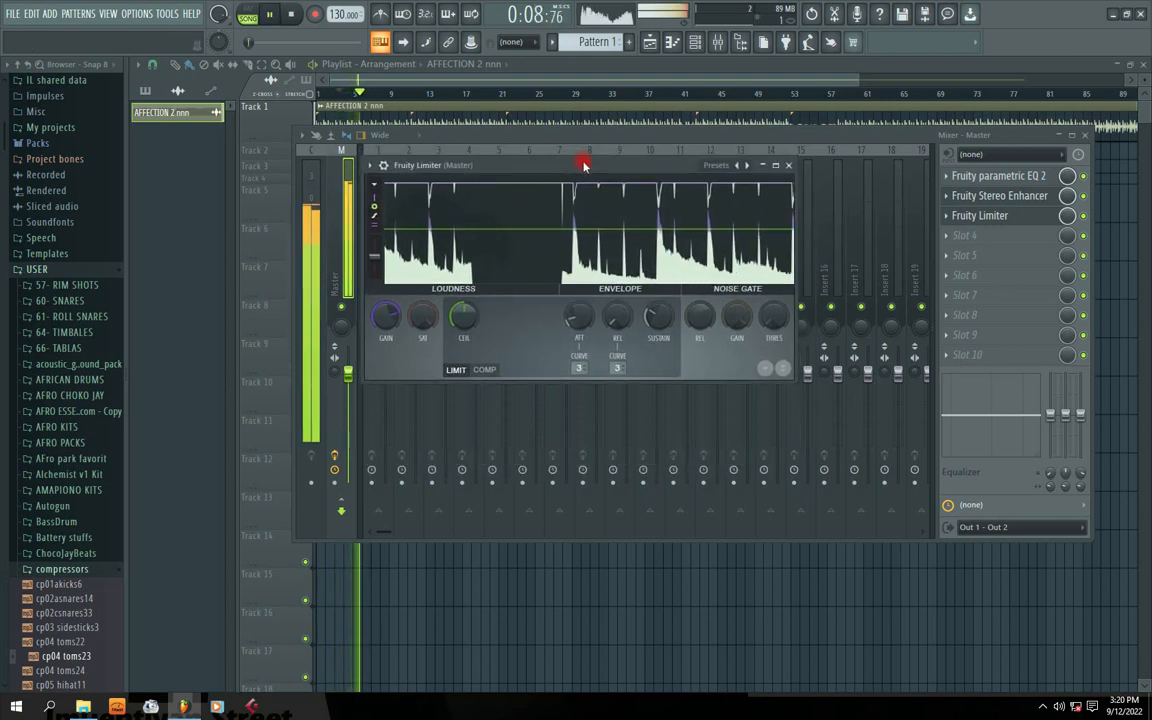
- Enlarge Track 1 in the playlist and set the playback position to bar 10
left_click(643, 65)
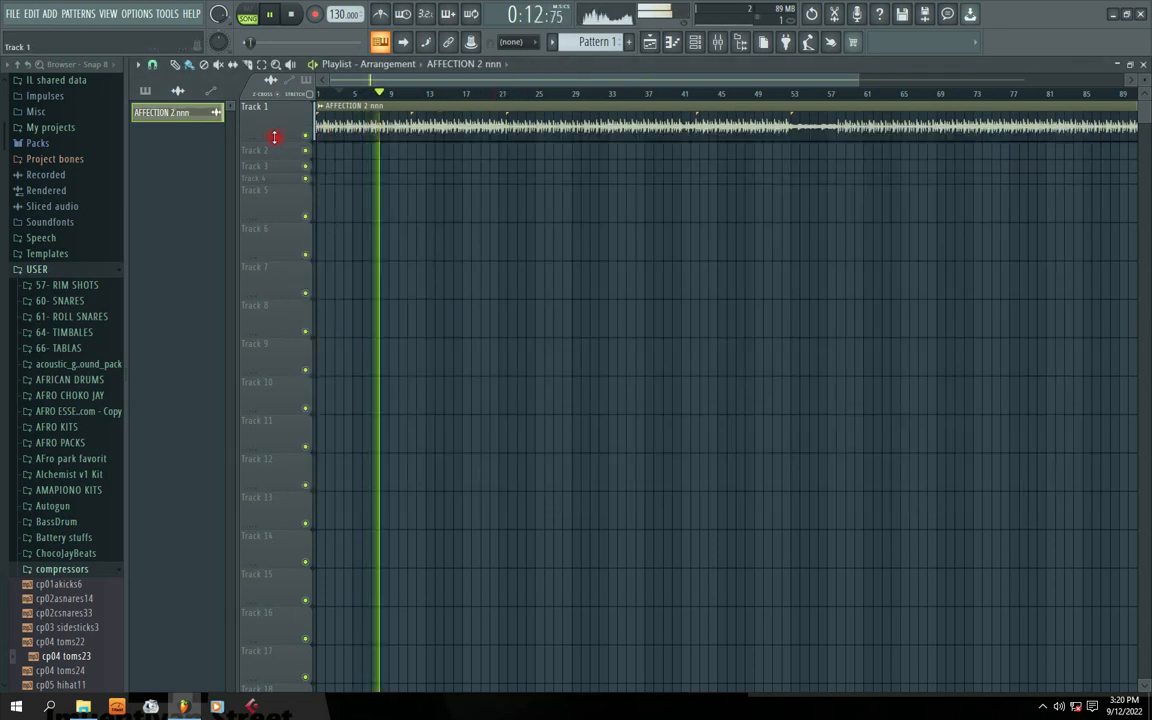
left_click_drag(275, 134, 258, 347)
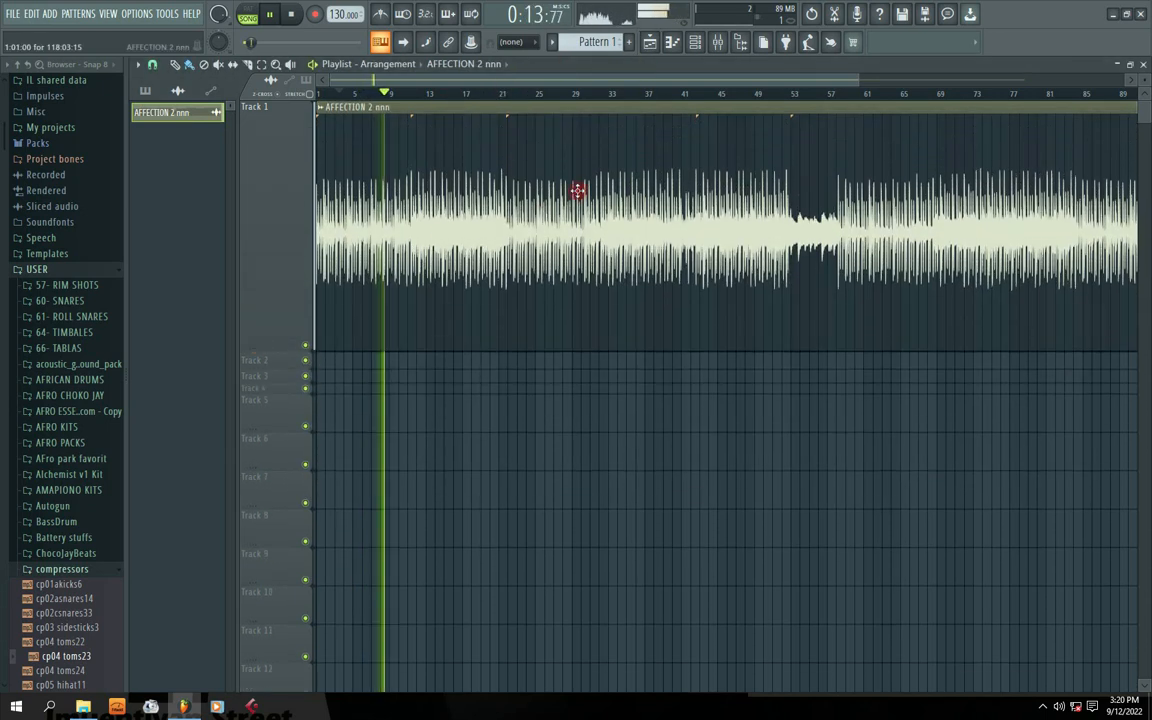
left_click(399, 94)
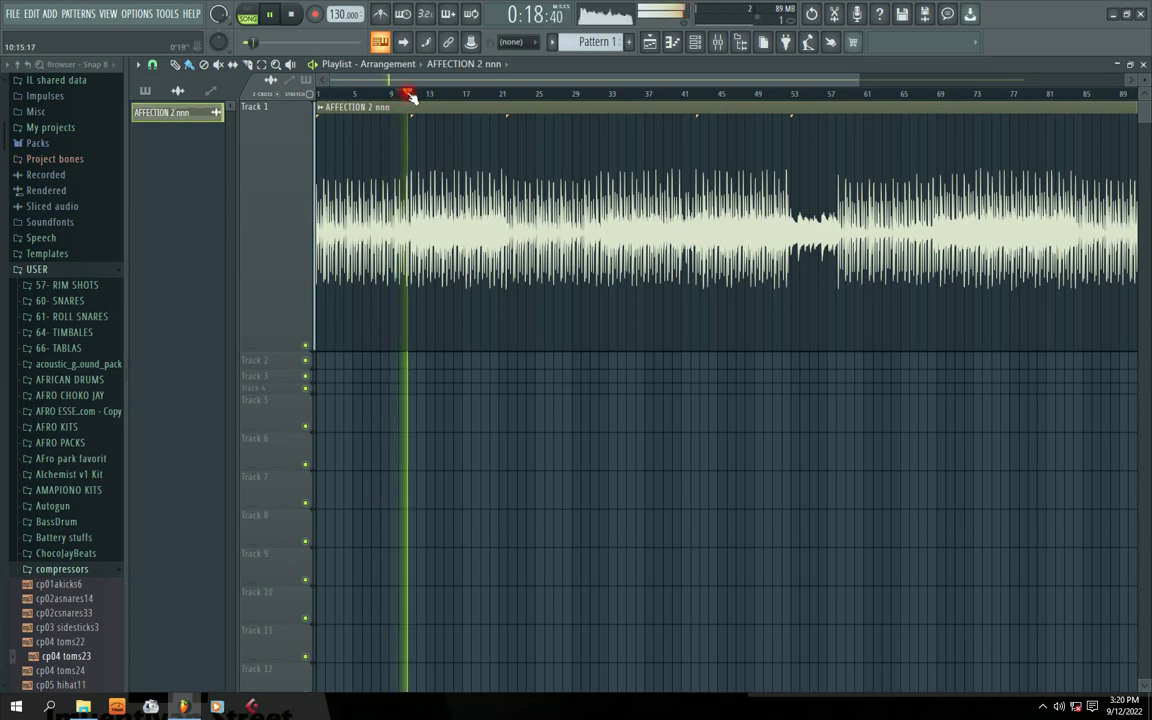
- Bring the mixer back up and listen to the mastered song from bar 10 while watching the Master meter
left_click(720, 44)
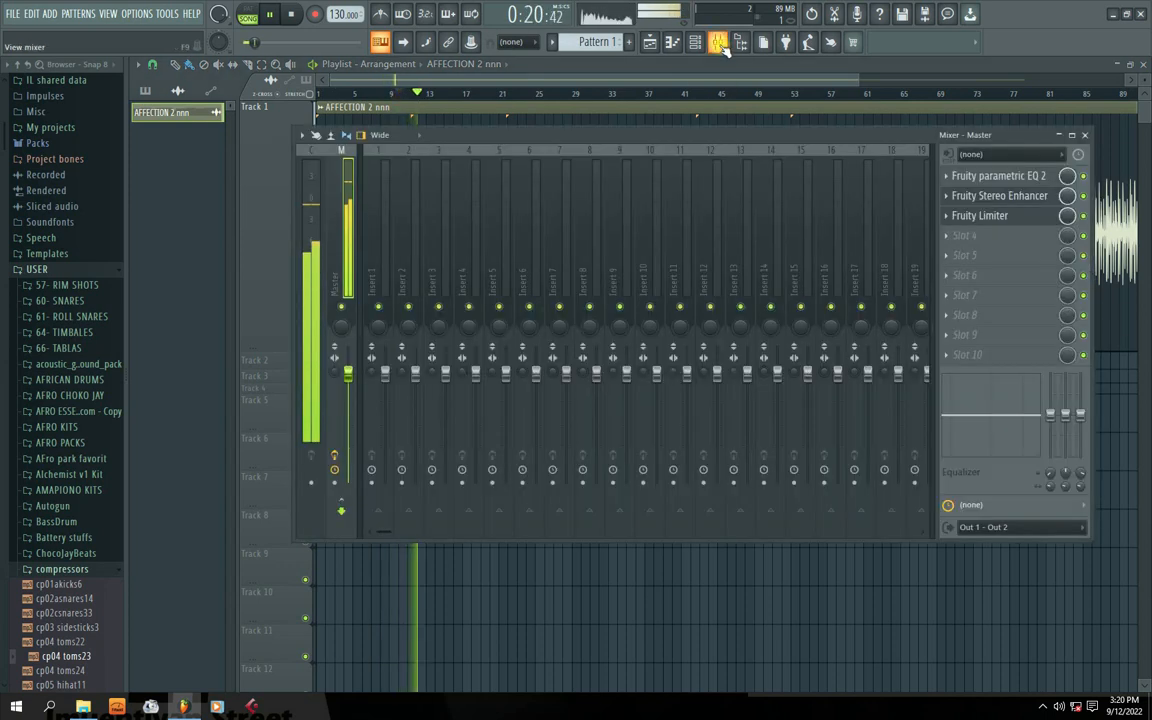
left_click_drag(673, 134, 648, 121)
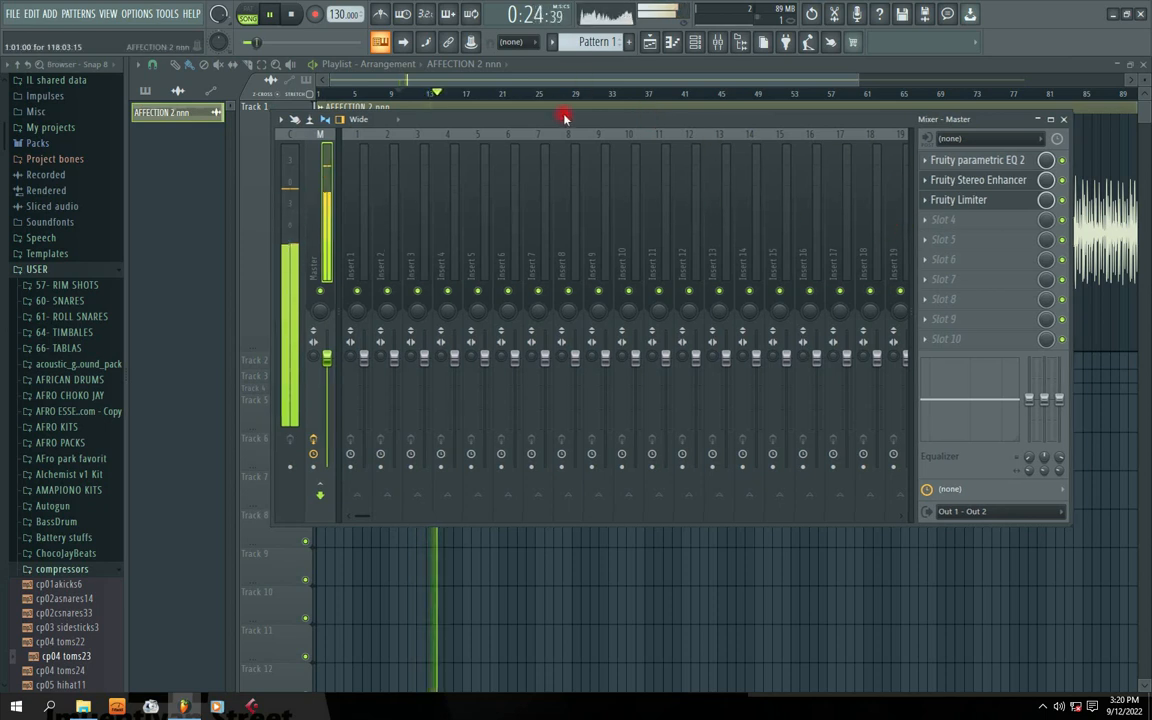
mouse_move(563, 116)
left_mouse_down()
mouse_move(607, 123)
mouse_move(573, 133)
left_mouse_up()
key("space")
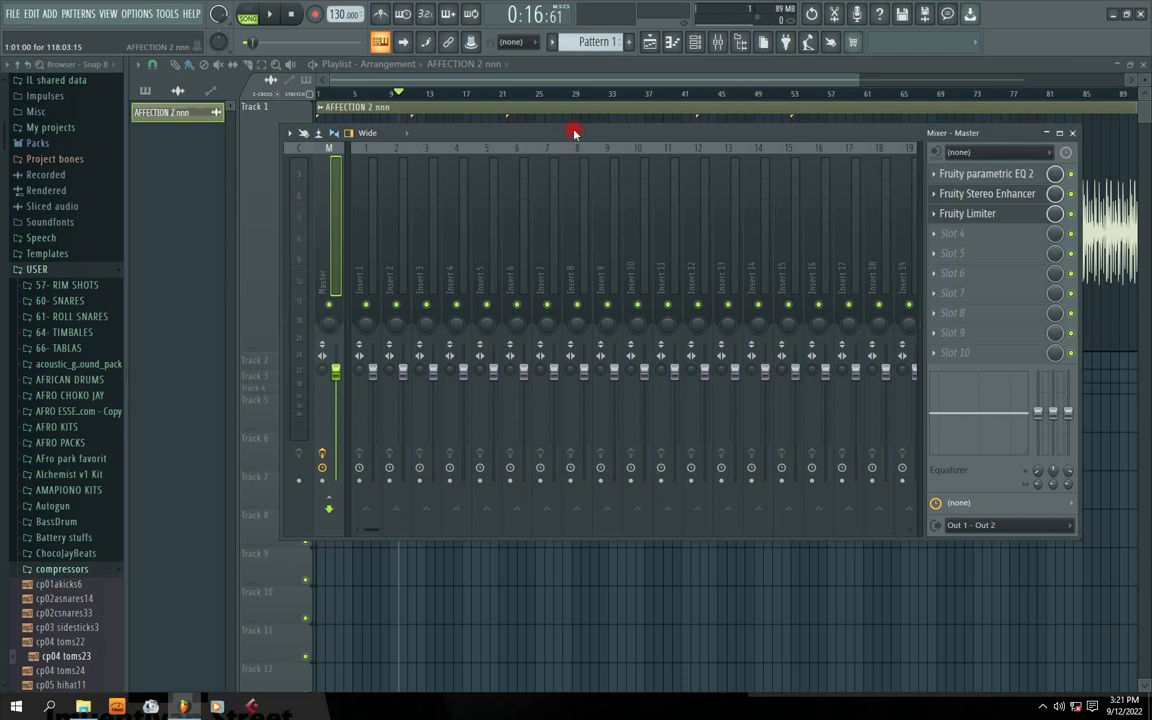
left_click_drag(574, 132, 551, 135)
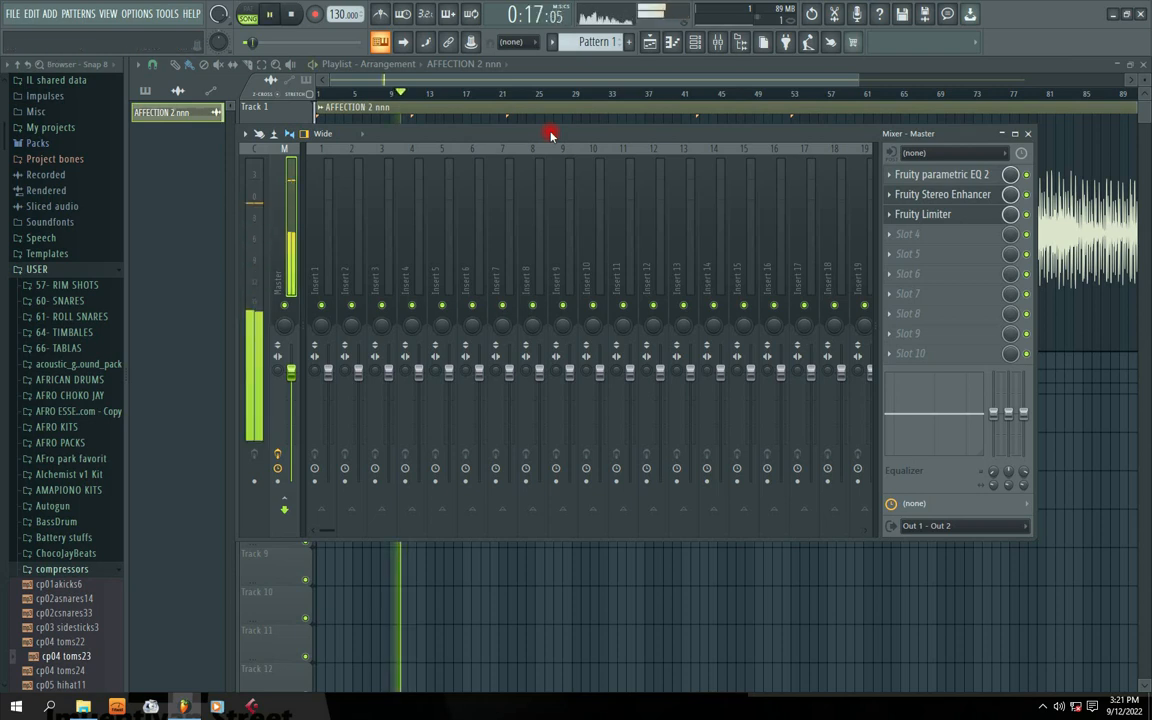
left_click_drag(550, 135, 549, 176)
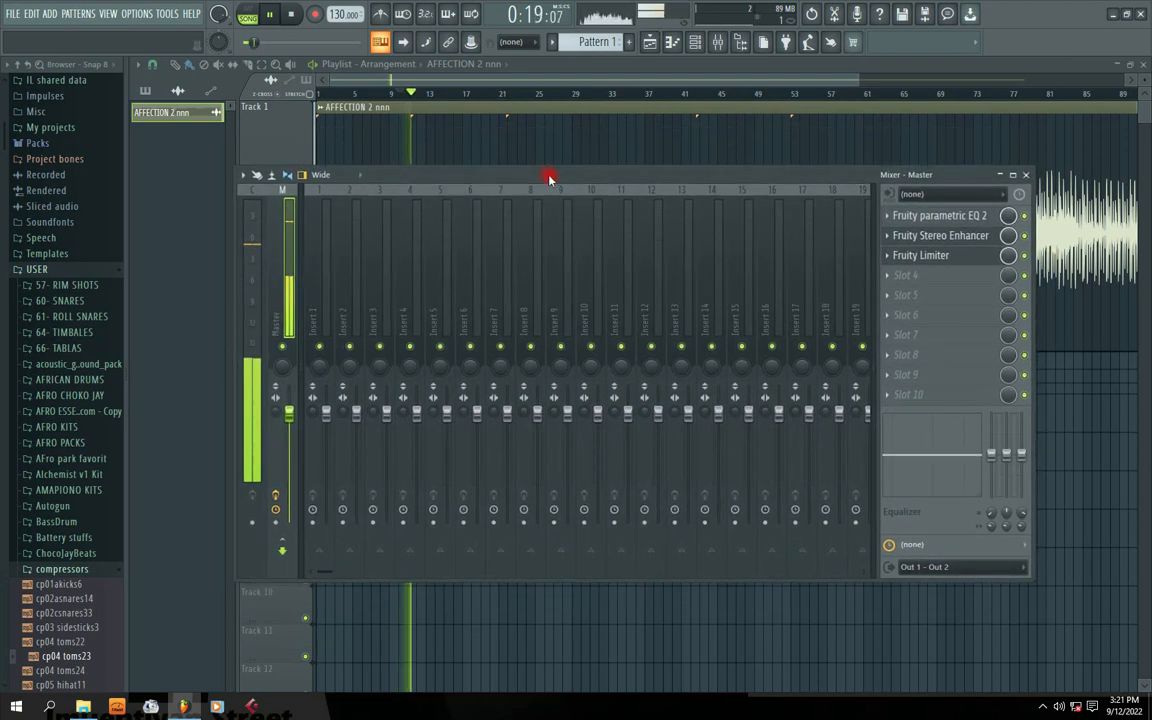
left_click_drag(467, 176, 584, 159)
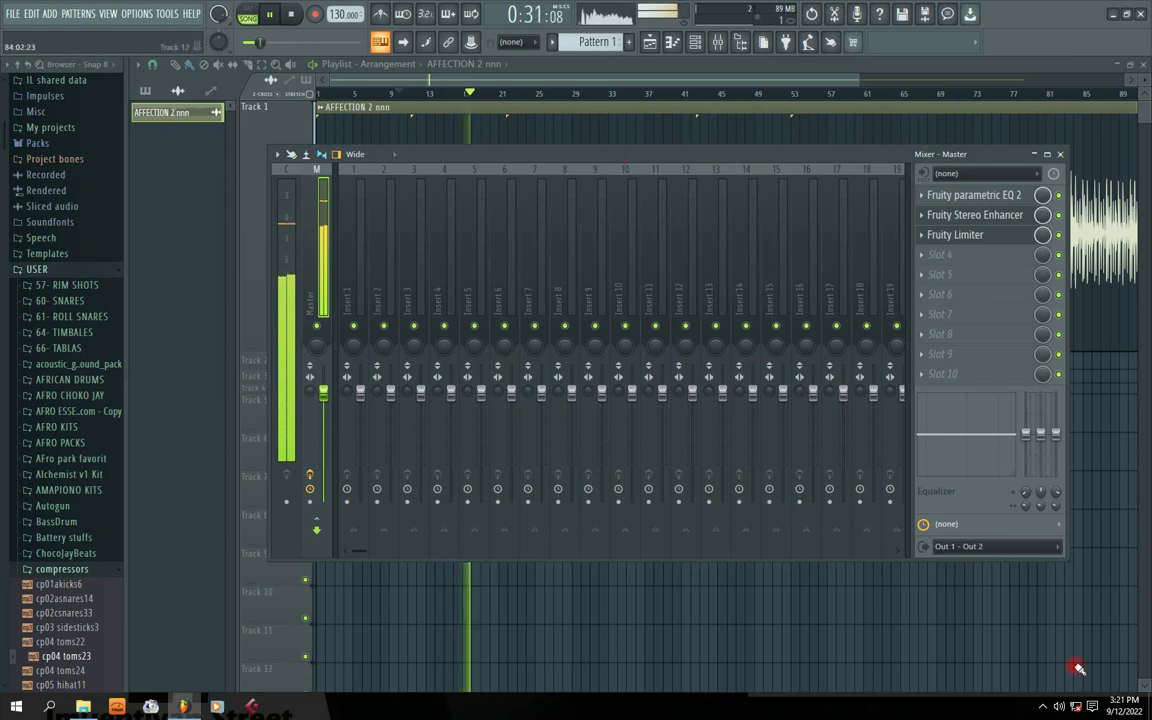
key("space")
left_click(1044, 707)
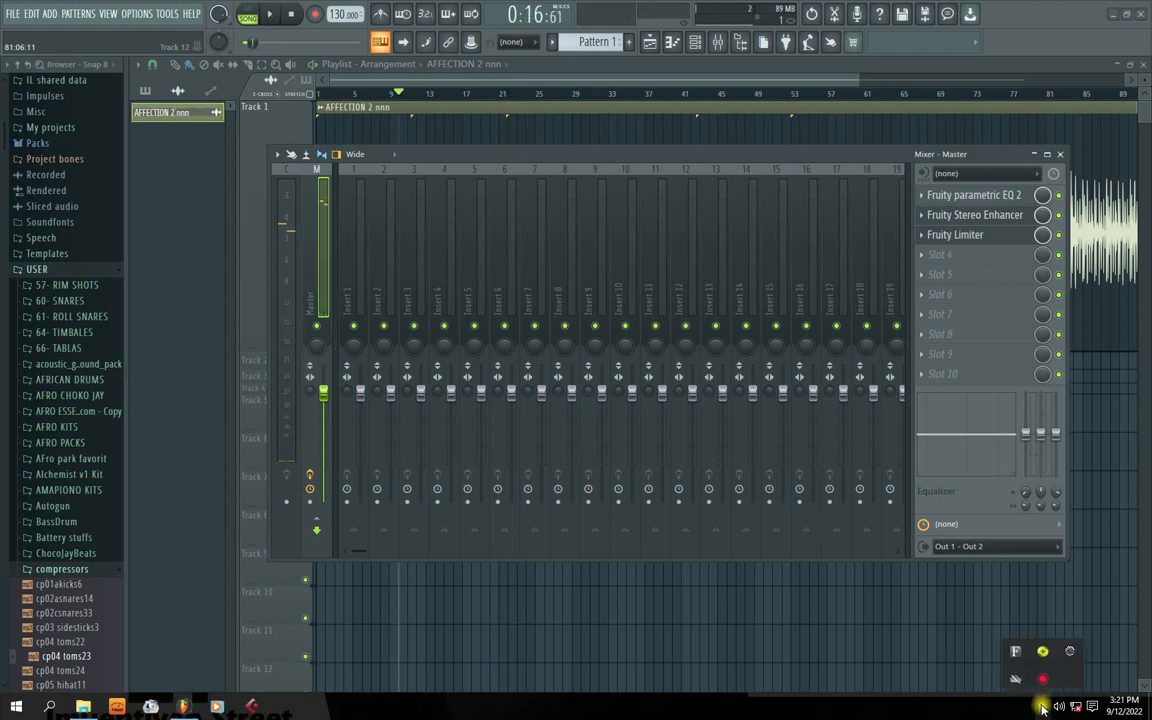